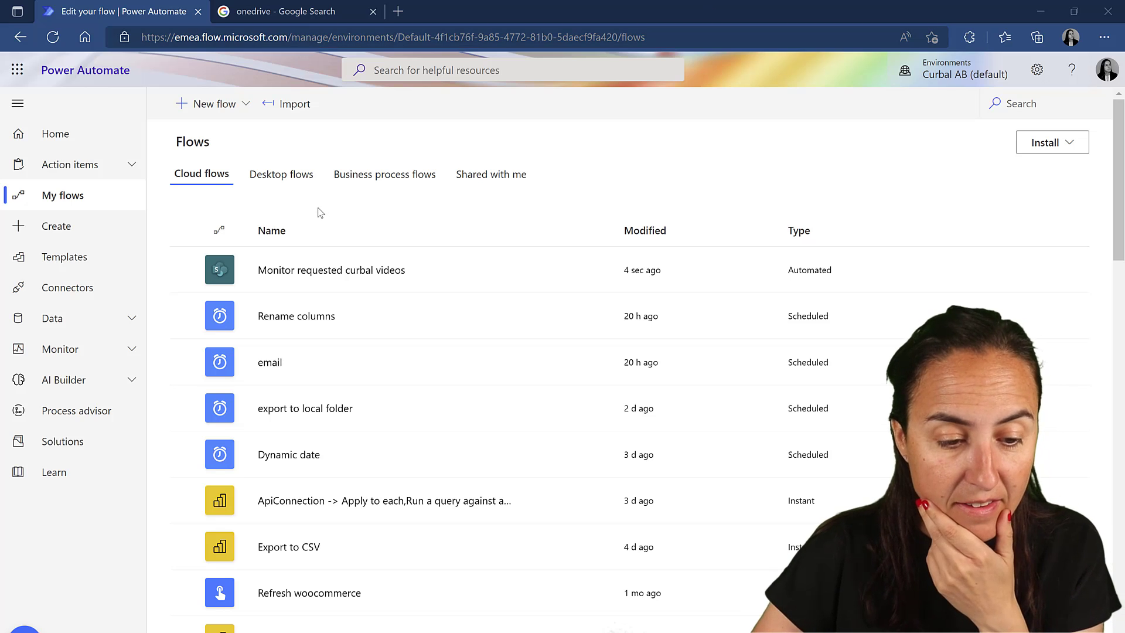
Create a scheduled cloud flow named 'Automatic PBI exports' that repeats every 10 minutes
{"action": "left_click", "coordinate": [236, 109]}
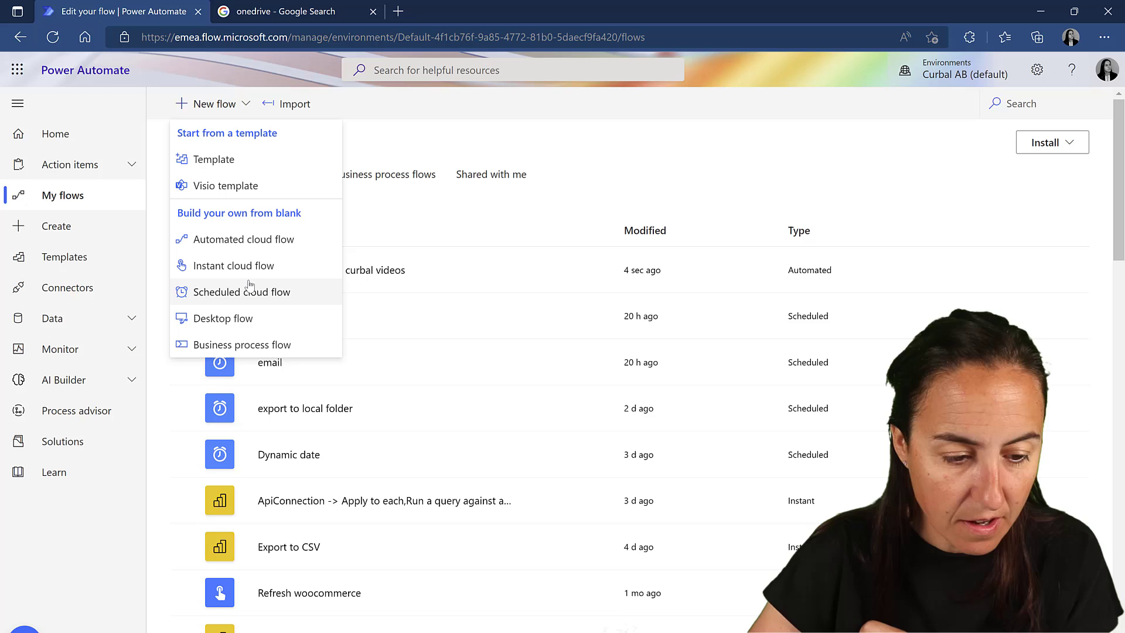
{"action": "left_click", "coordinate": [268, 299]}
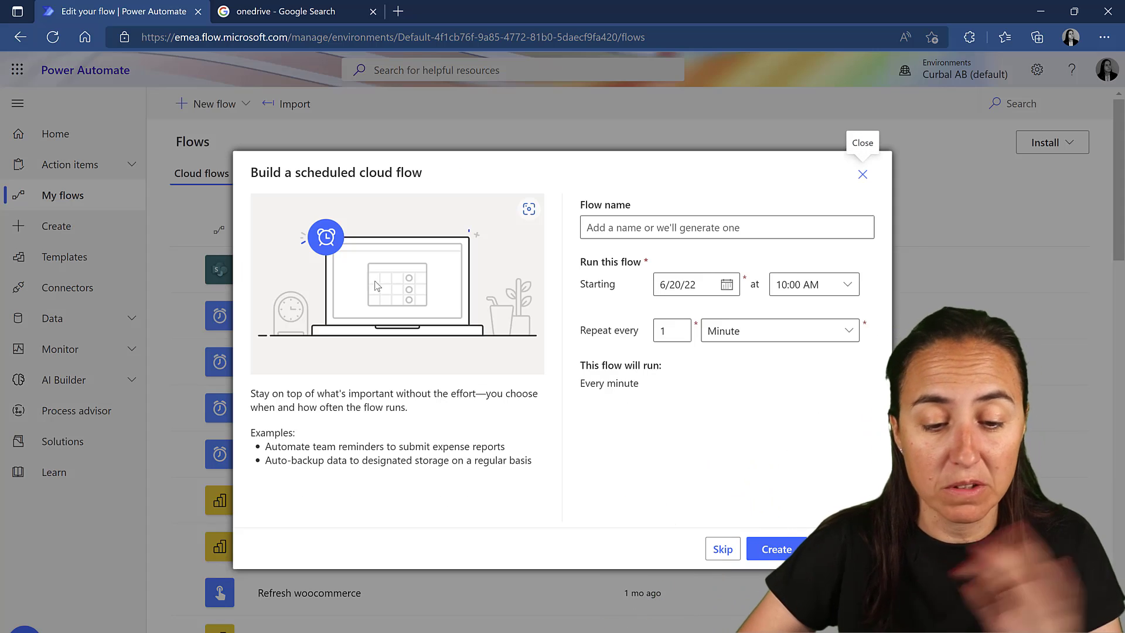
{"action": "left_click", "coordinate": [709, 230]}
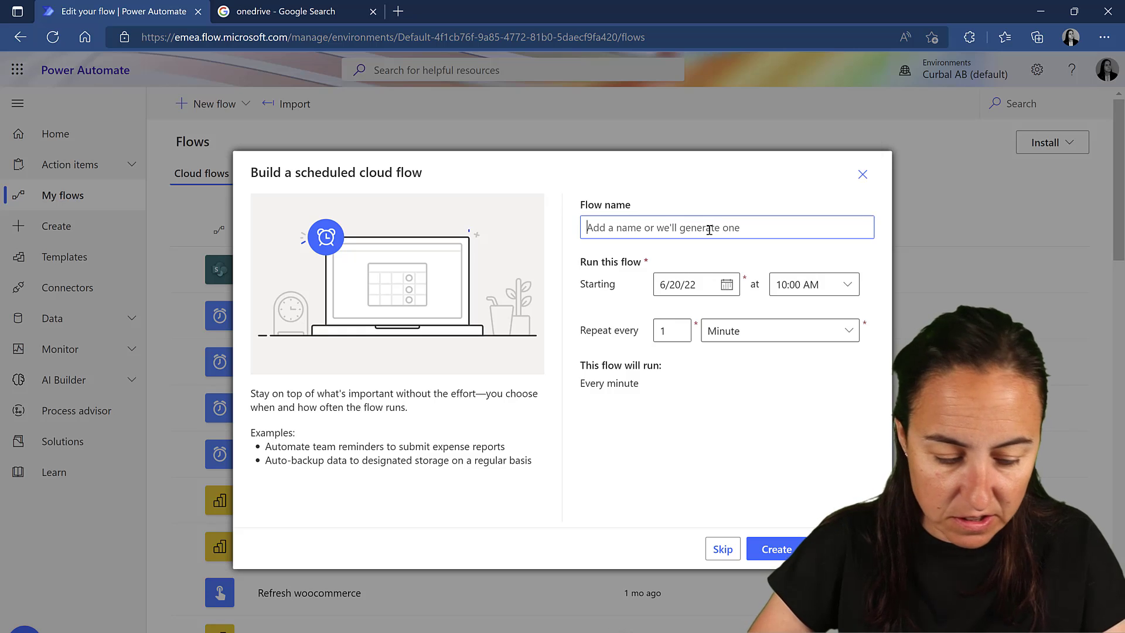
{"action": "type", "text": "Auto"}
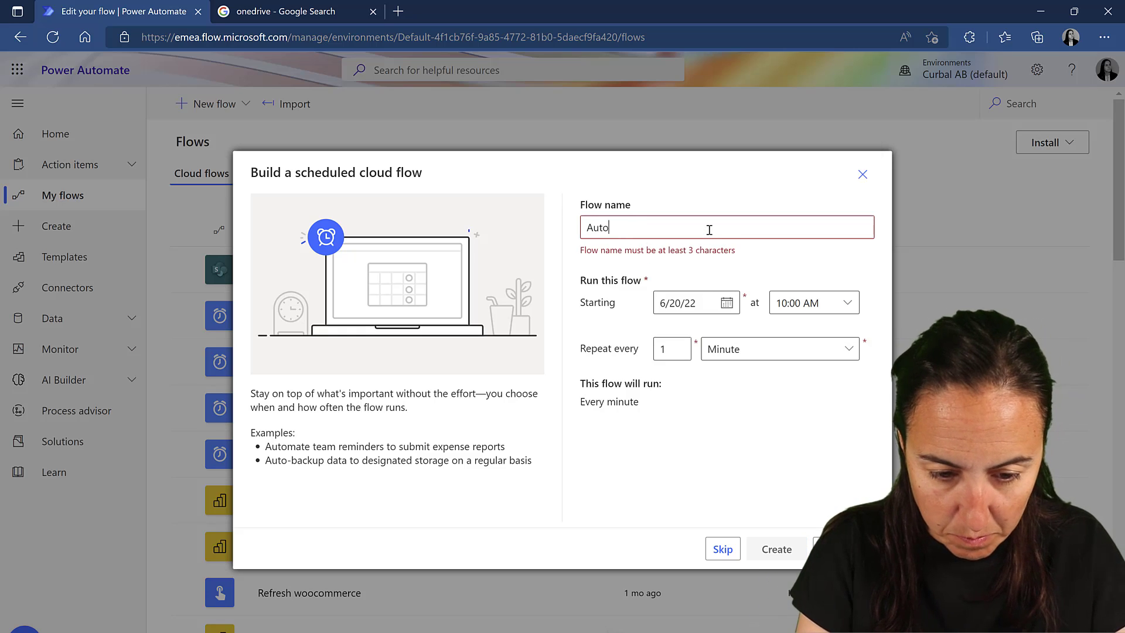
{"action": "type", "text": "matic PB"}
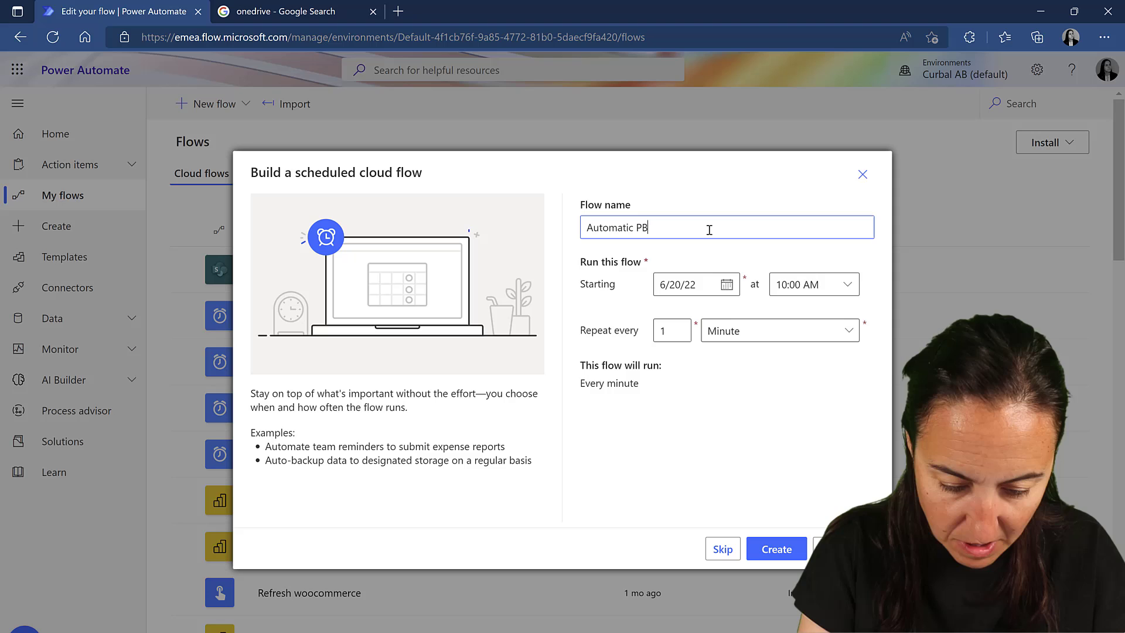
{"action": "type", "text": "I exports"}
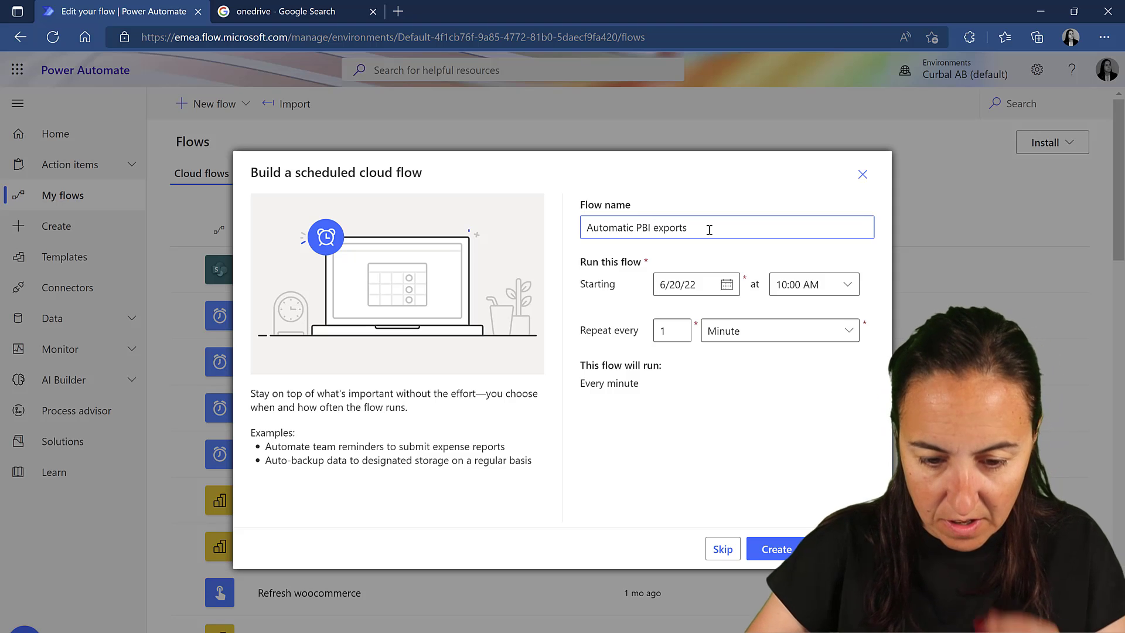
{"action": "left_click", "coordinate": [672, 338]}
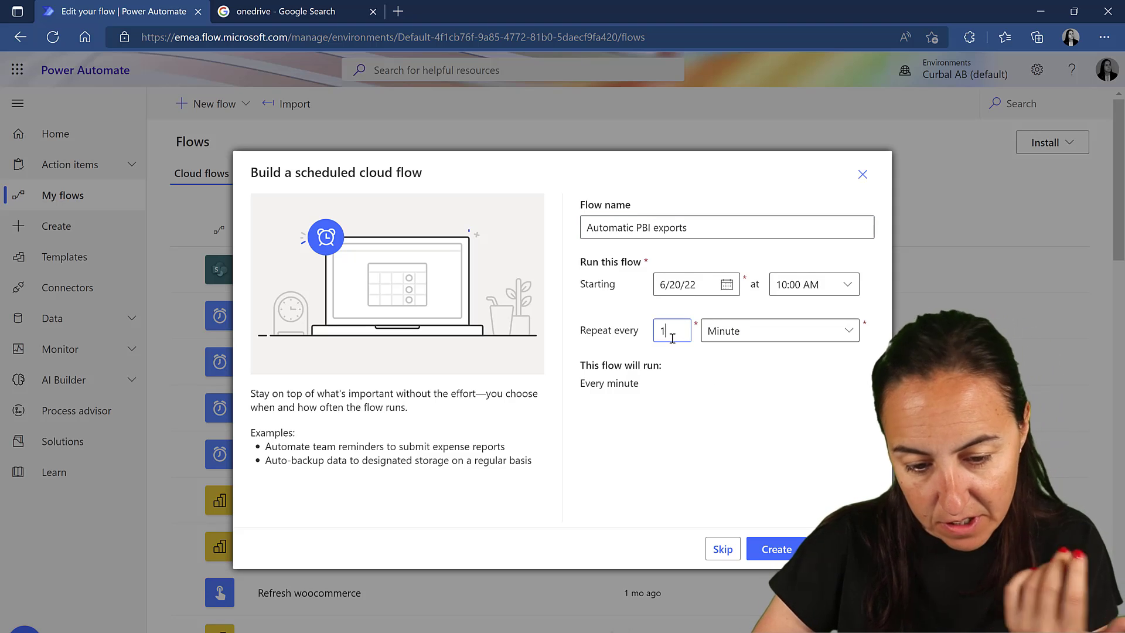
{"action": "type", "text": "0"}
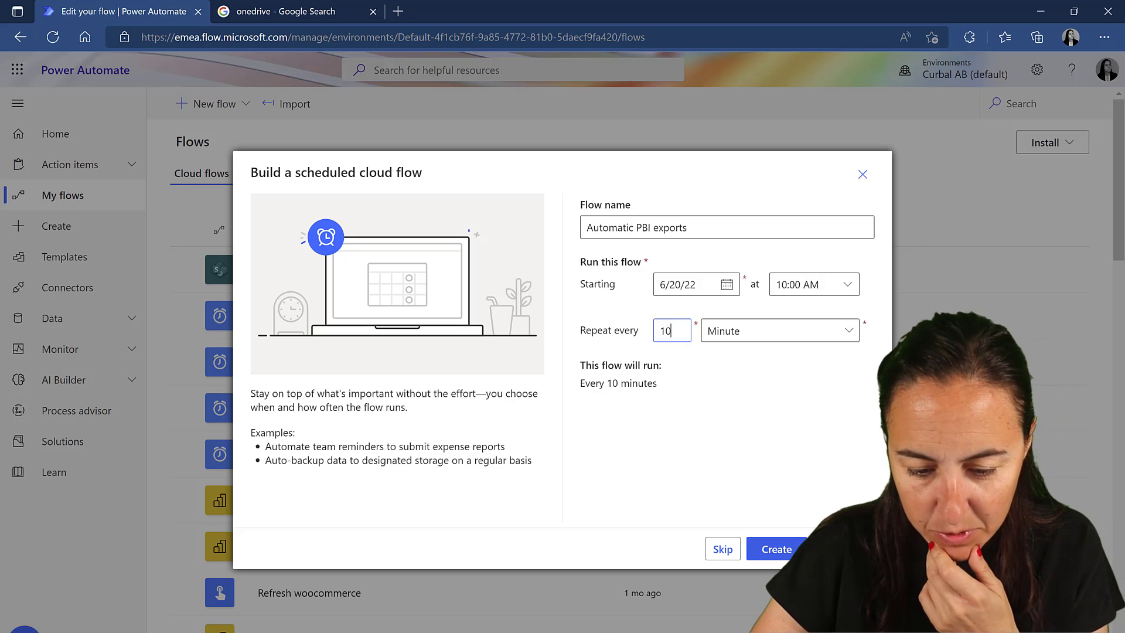
{"action": "left_click", "coordinate": [788, 556]}
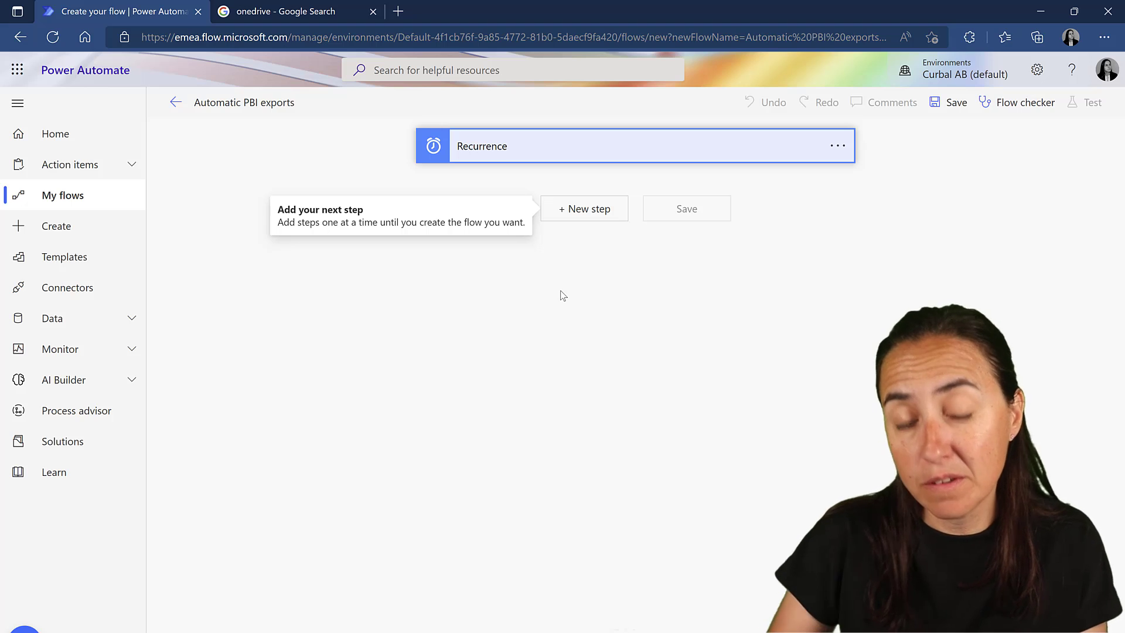
Add the Power BI action 'Run a query against a dataset' after the Recurrence trigger
{"action": "left_click", "coordinate": [575, 212]}
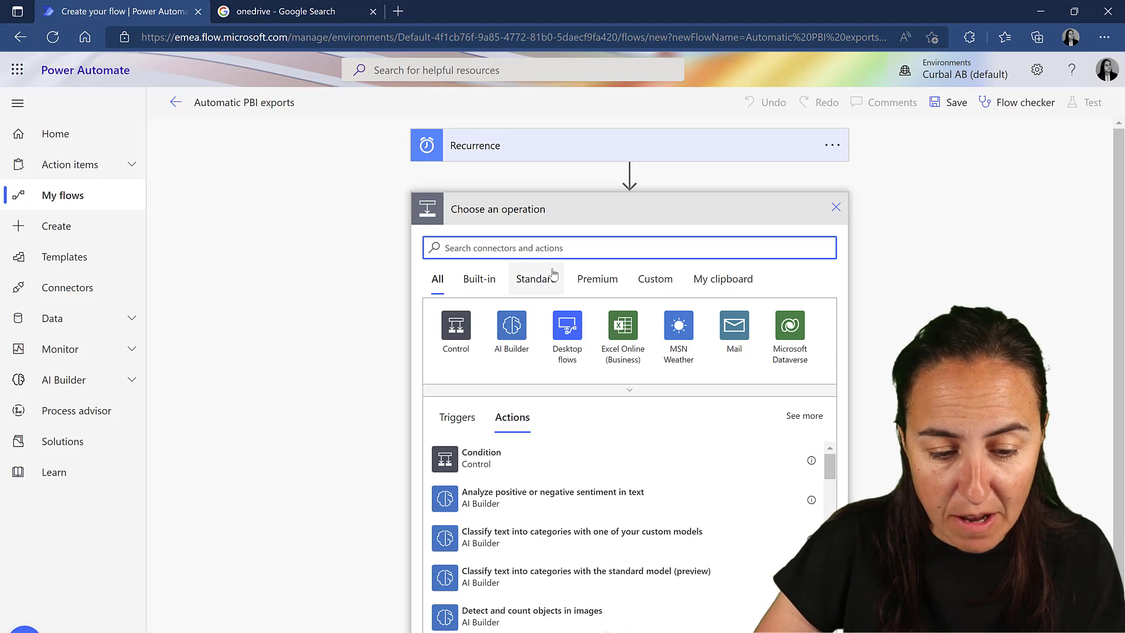
{"action": "type", "text": "eun"}
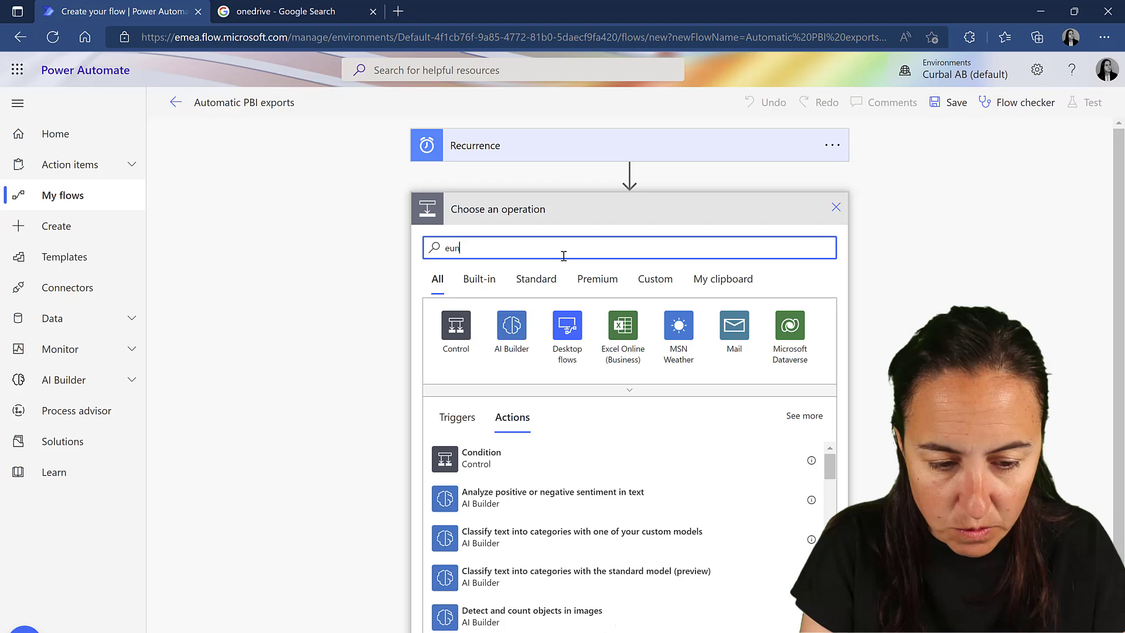
{"action": "key", "text": "BackSpace"}
{"action": "key", "text": "BackSpace"}
{"action": "key", "text": "BackSpace"}
{"action": "type", "text": "run "}
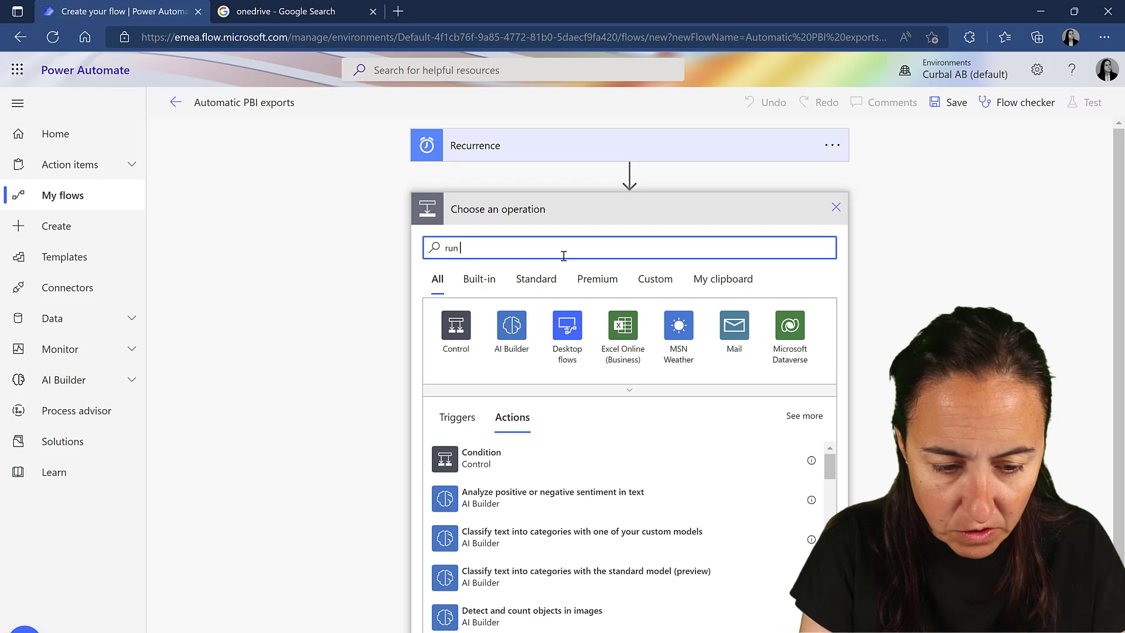
{"action": "type", "text": "a qu"}
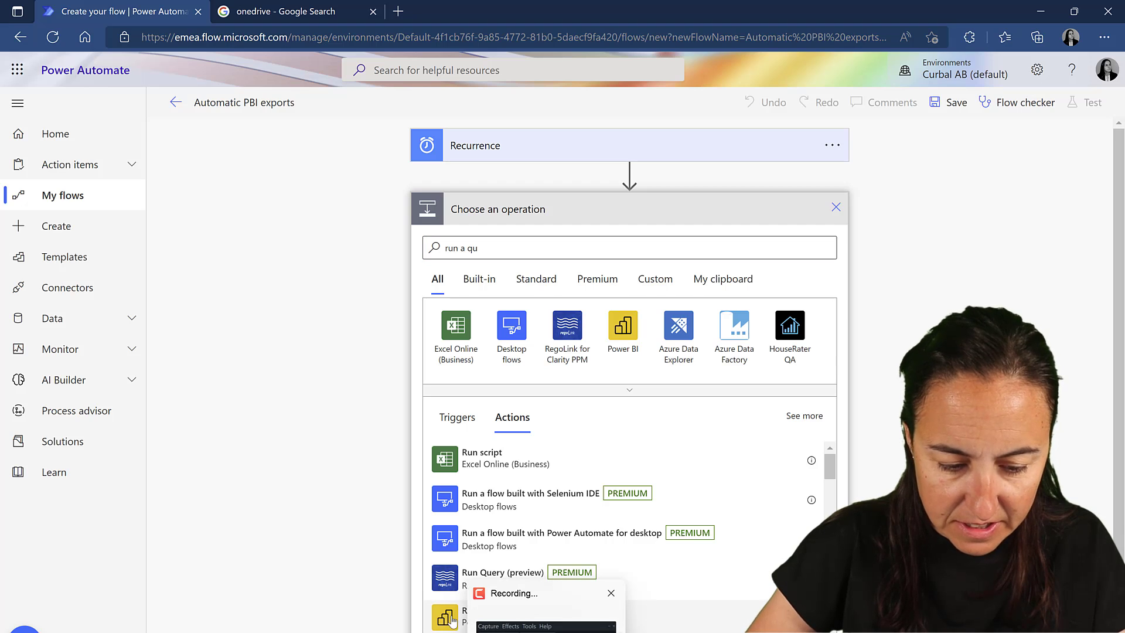
{"action": "left_click", "coordinate": [453, 620]}
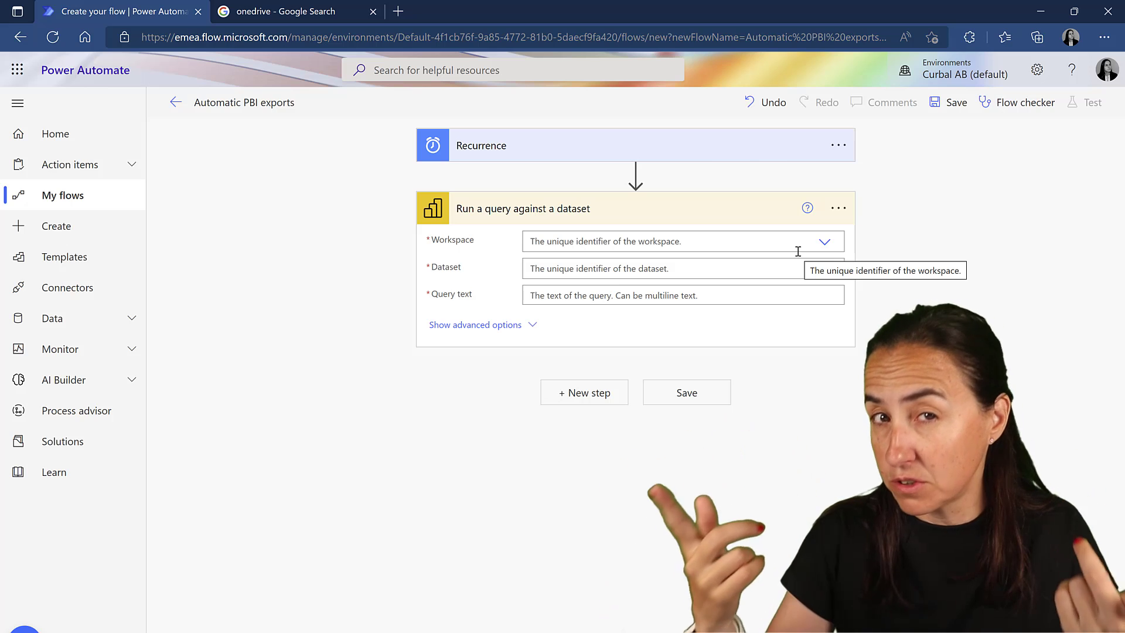
Point the query at the Northwind workspace and the 'Northwind Power BI final report-ODATA' dataset
{"action": "left_click", "coordinate": [825, 242]}
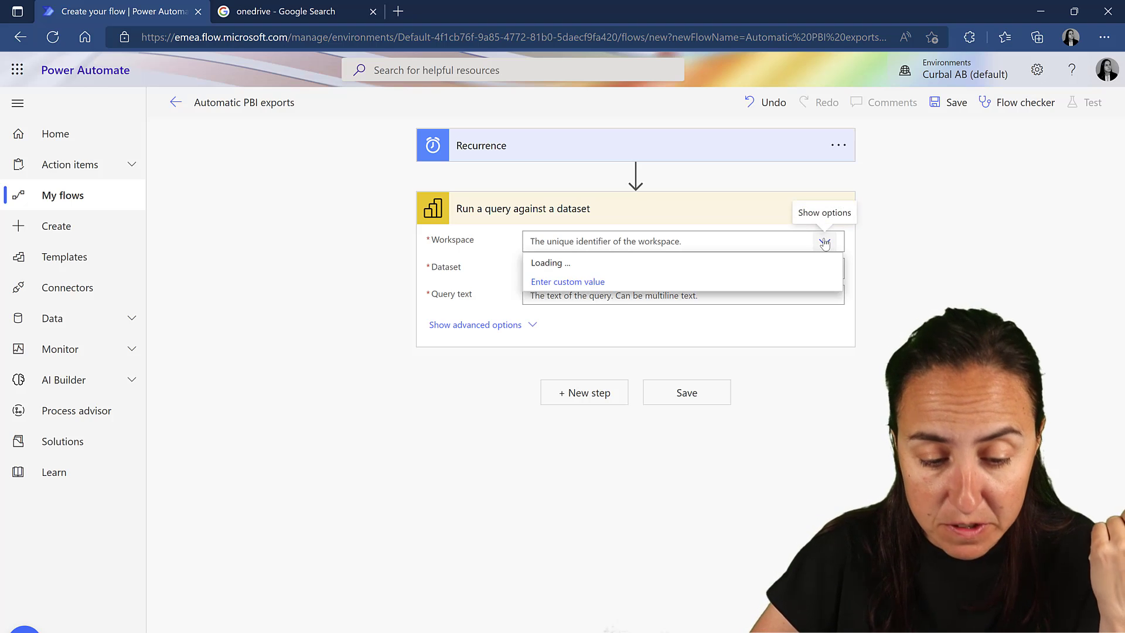
{"action": "left_click", "coordinate": [565, 436]}
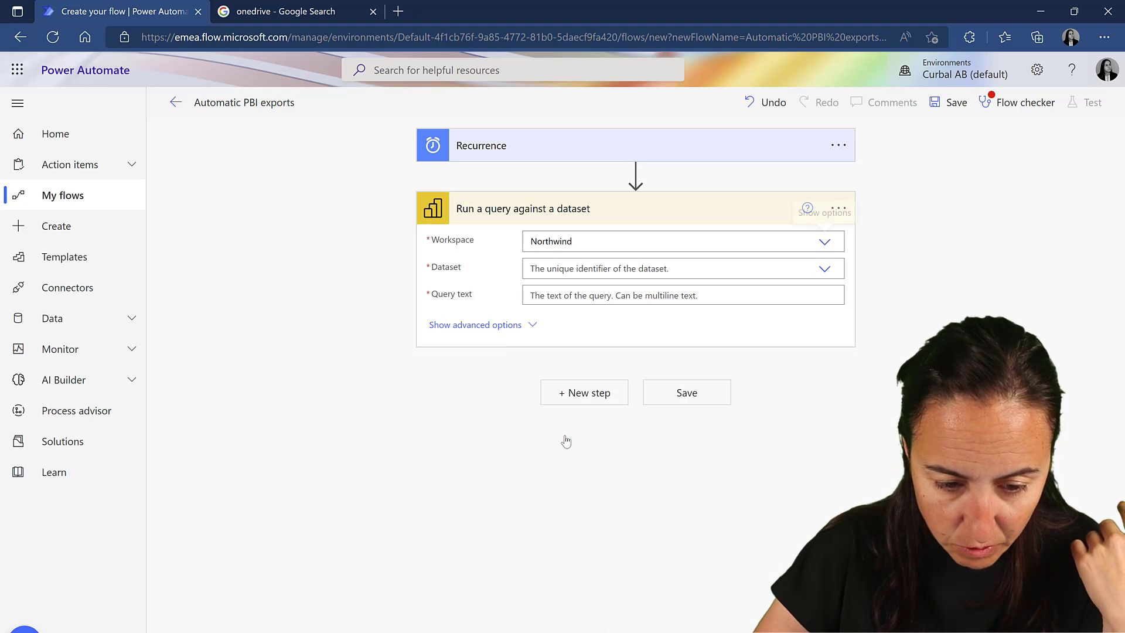
{"action": "left_click", "coordinate": [822, 270]}
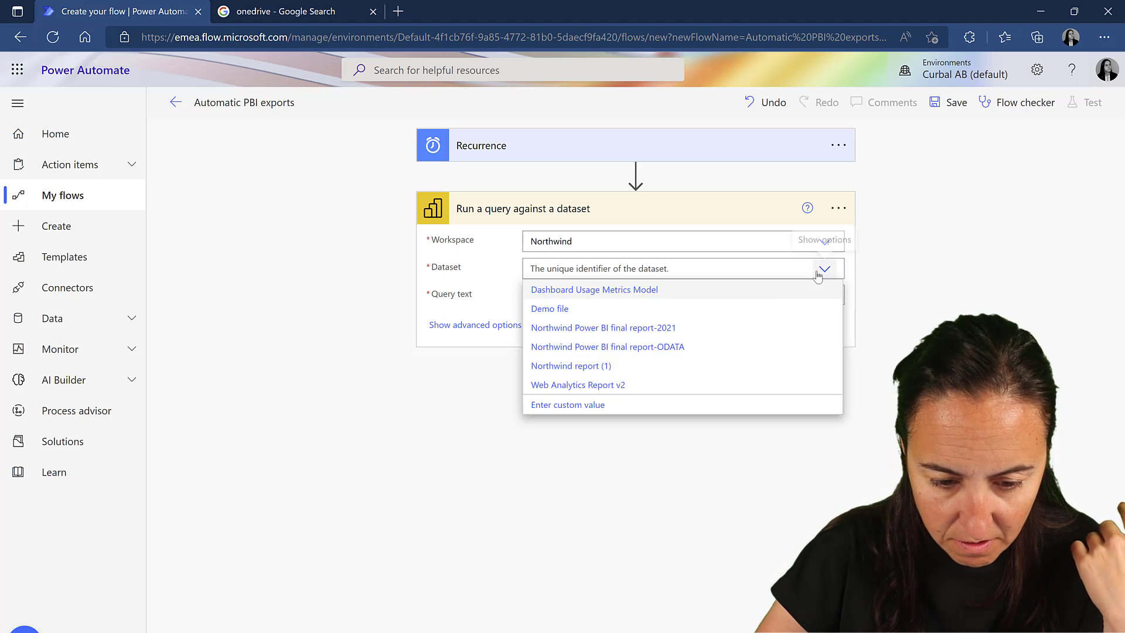
{"action": "left_click", "coordinate": [652, 348]}
{"action": "left_click", "coordinate": [554, 296]}
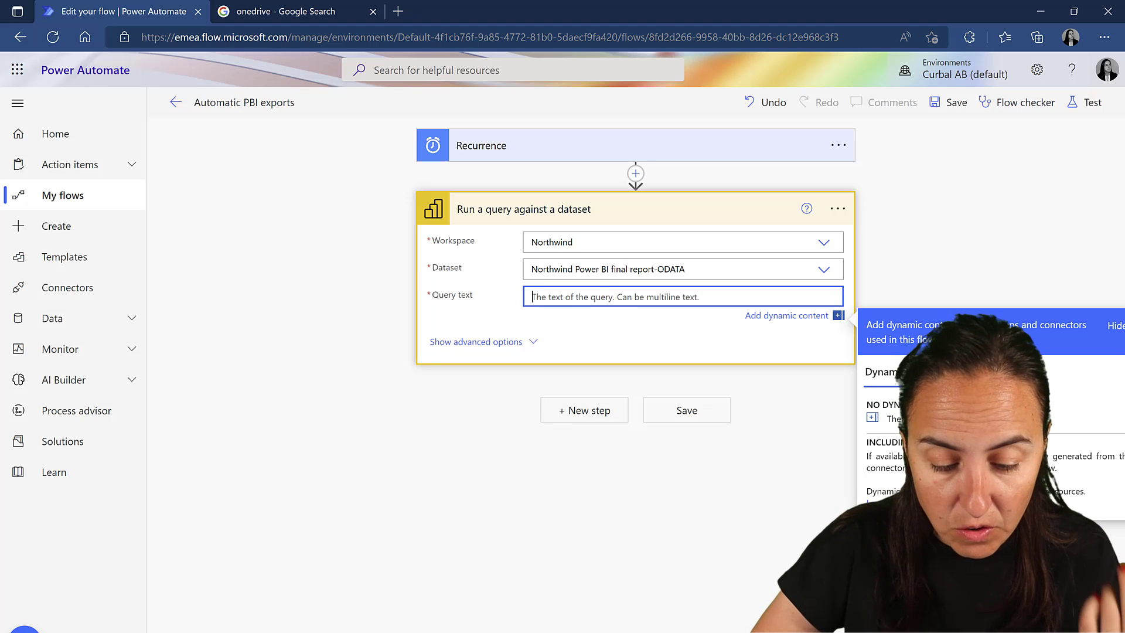
In Power BI Desktop, select the Table's SUMMARIZECOLUMNS formula line, then return to Power Automate
{"action": "key", "text": "alt+Tab"}
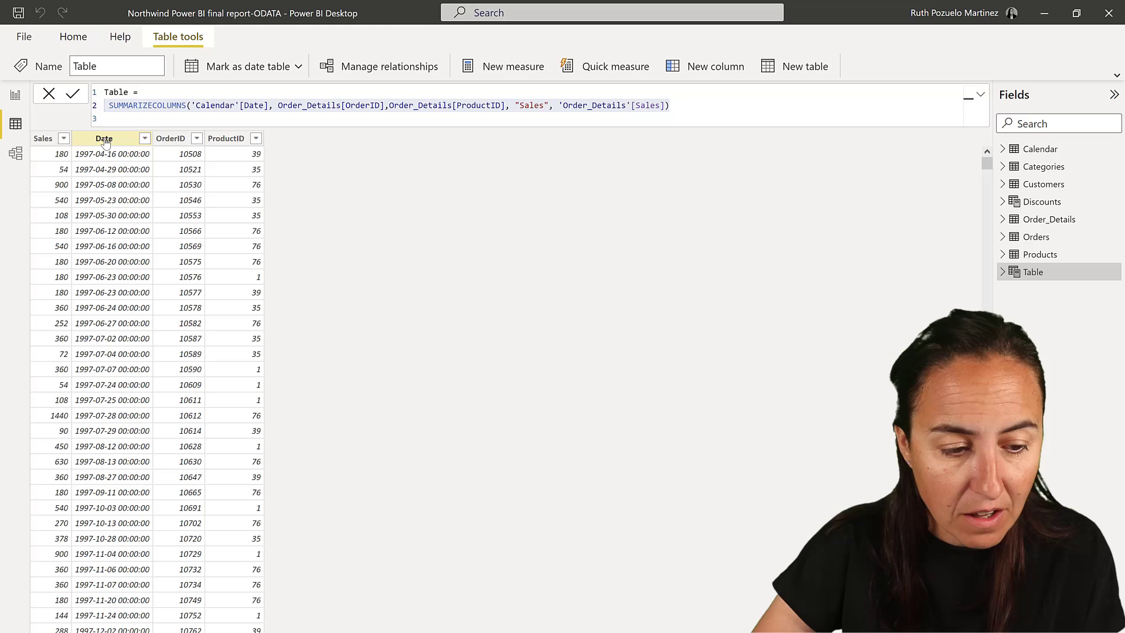
{"action": "left_click", "coordinate": [373, 115]}
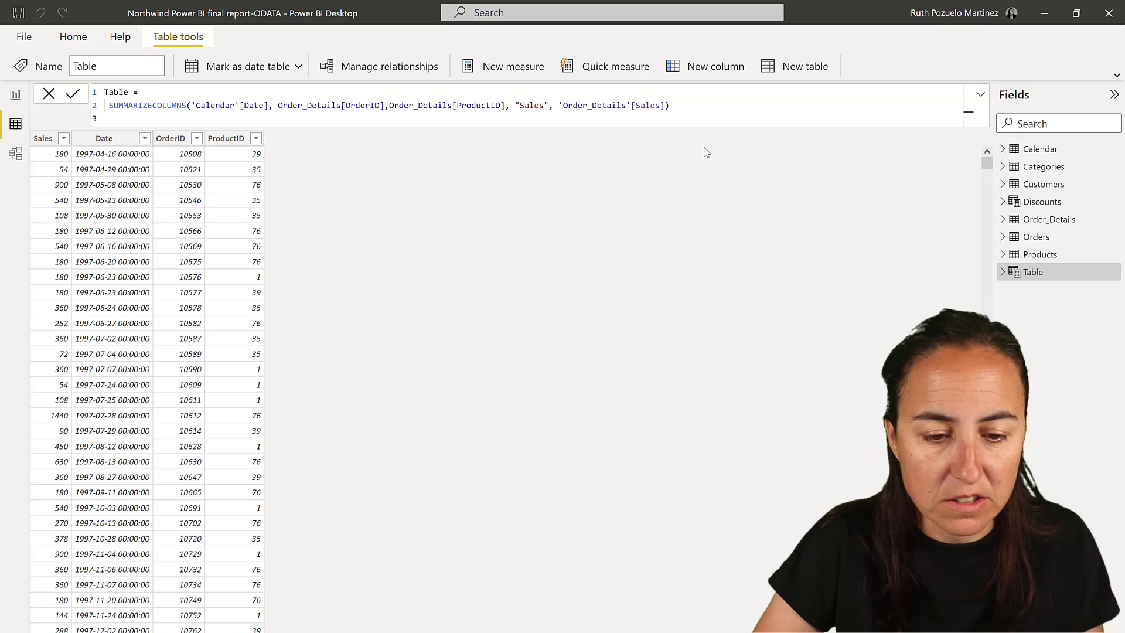
{"action": "left_click_drag", "start_coordinate": [694, 106], "coordinate": [100, 107]}
{"action": "key", "text": "ctrl+c"}
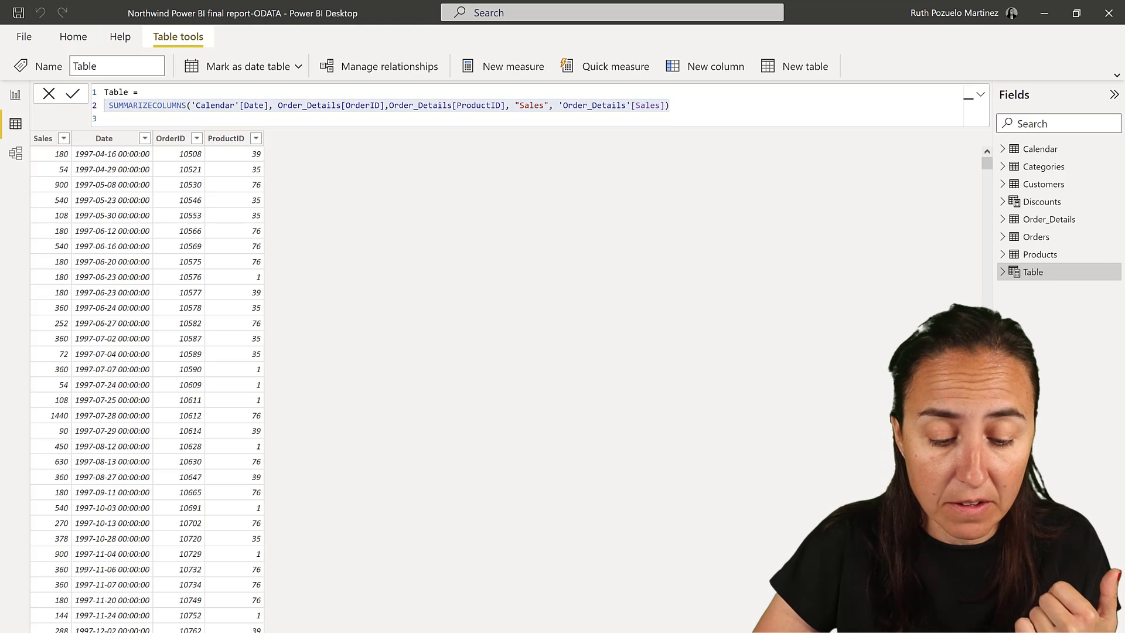
{"action": "left_click", "coordinate": [413, 627]}
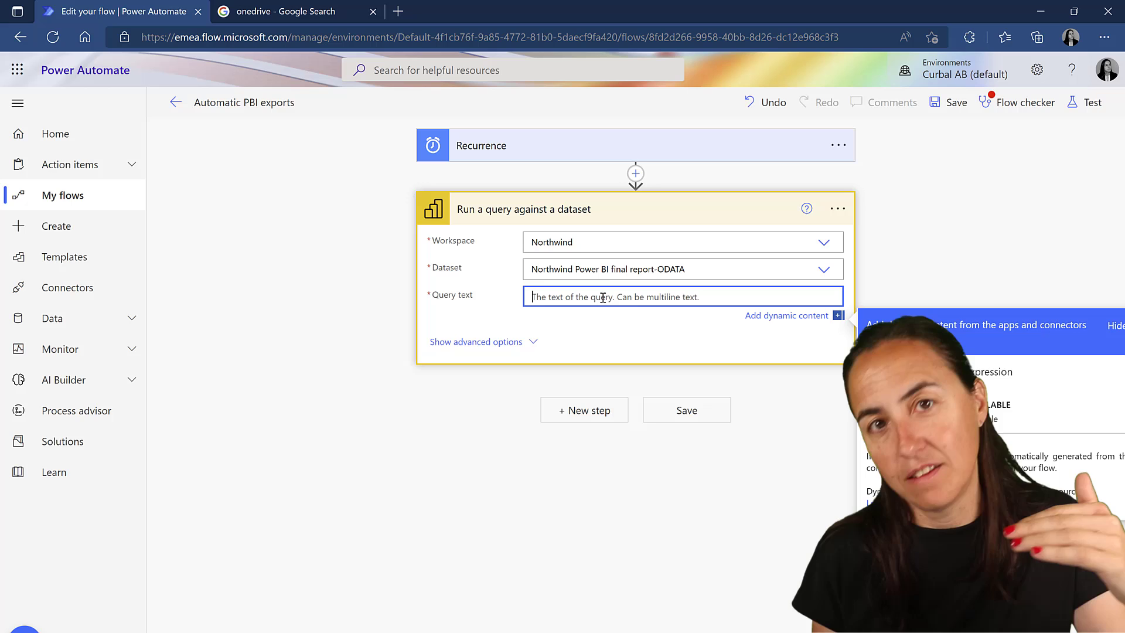
Enter the DAX query 'DEFINE VAR _sale = SUMMARIZECOLUMNS(...) EVALUATE _sale' and save the flow
{"action": "type", "text": "DE"}
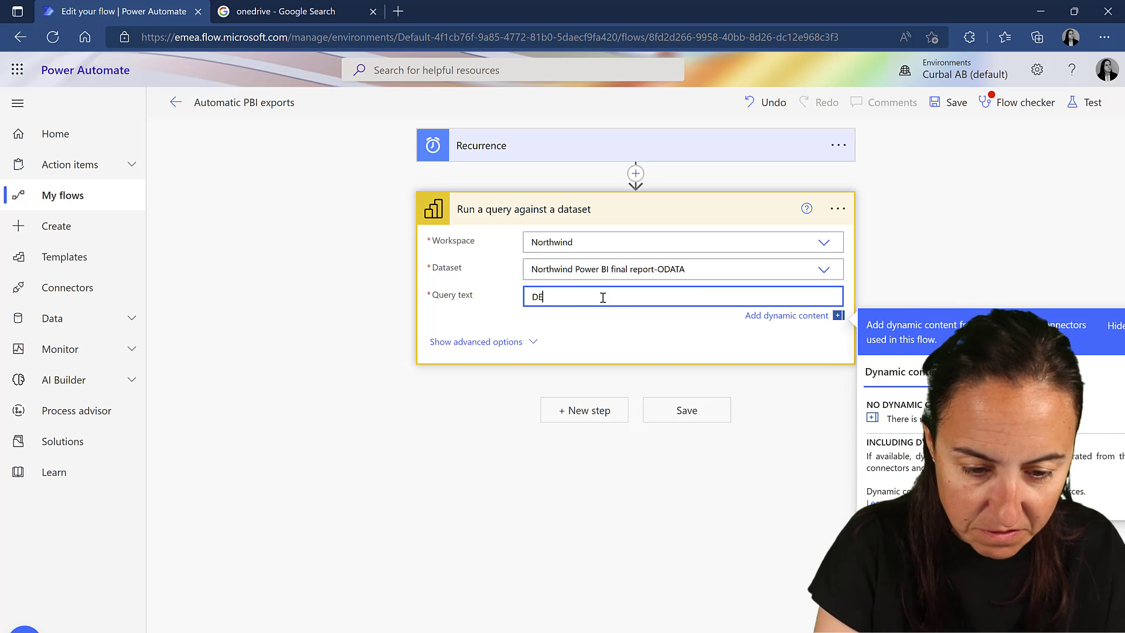
{"action": "type", "text": "FINE"}
{"action": "key", "text": "Return"}
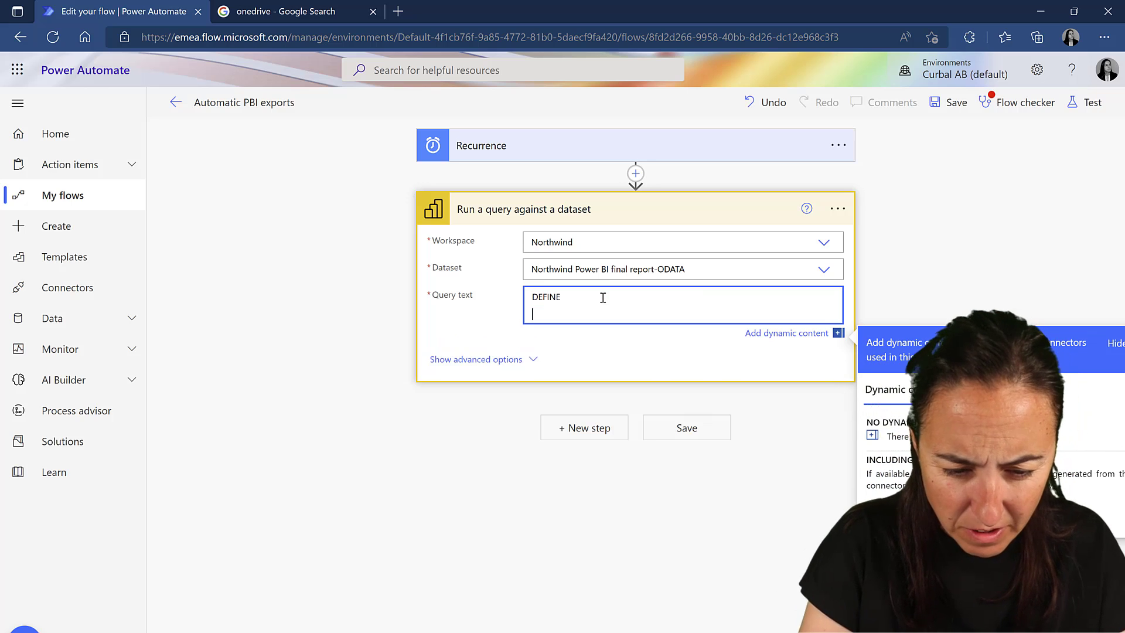
{"action": "key", "text": "ctrl+v"}
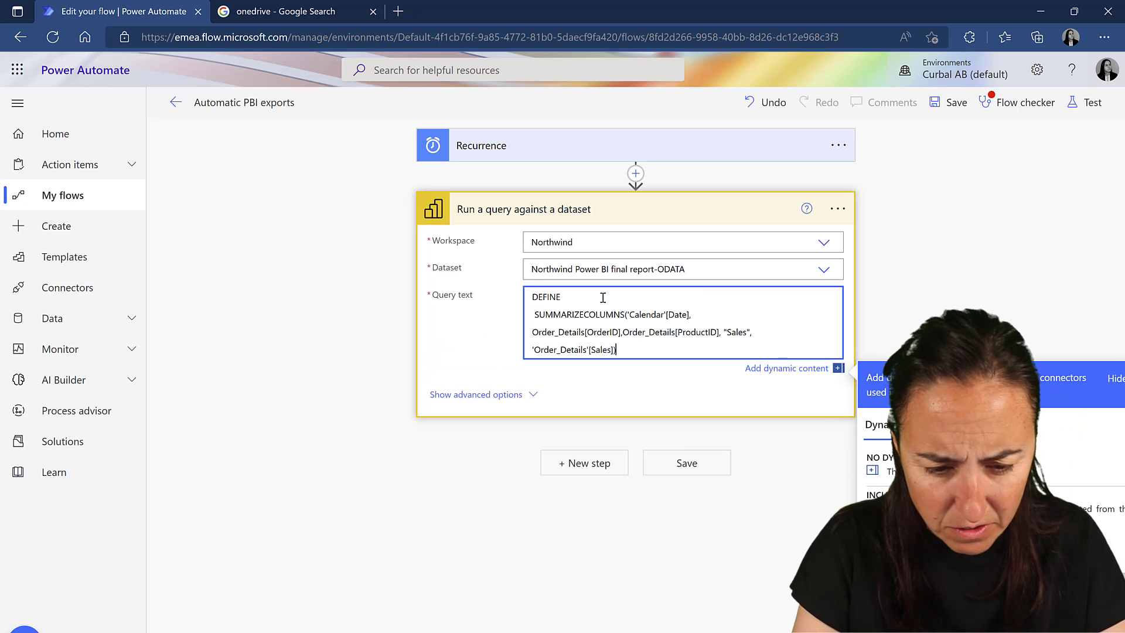
{"action": "left_click", "coordinate": [533, 315]}
{"action": "type", "text": "VAR "}
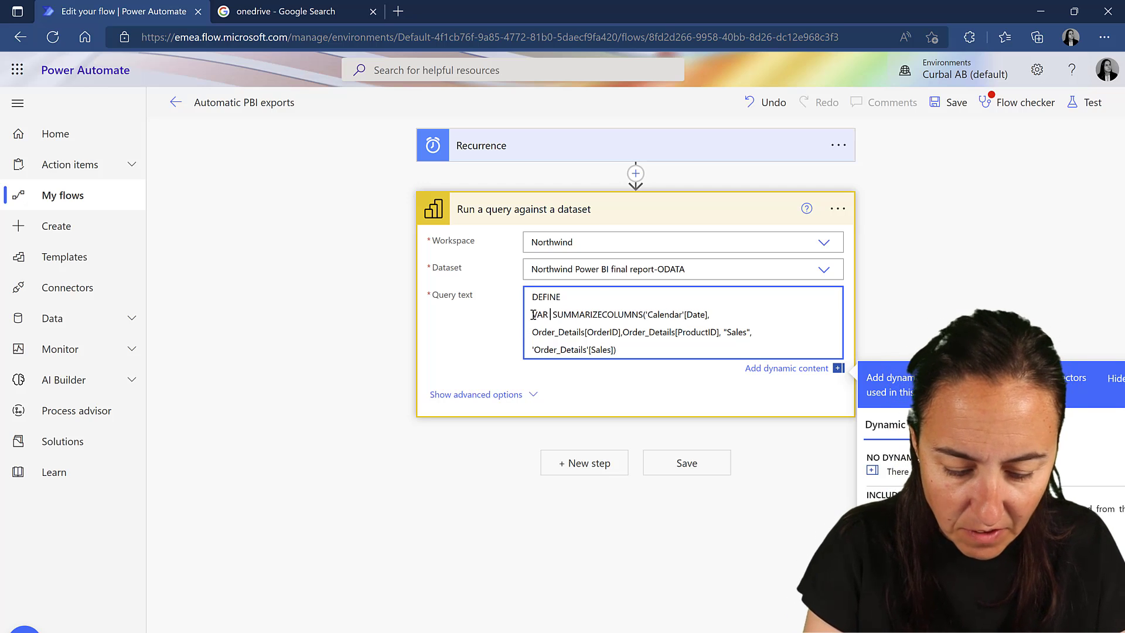
{"action": "type", "text": "_sale ="}
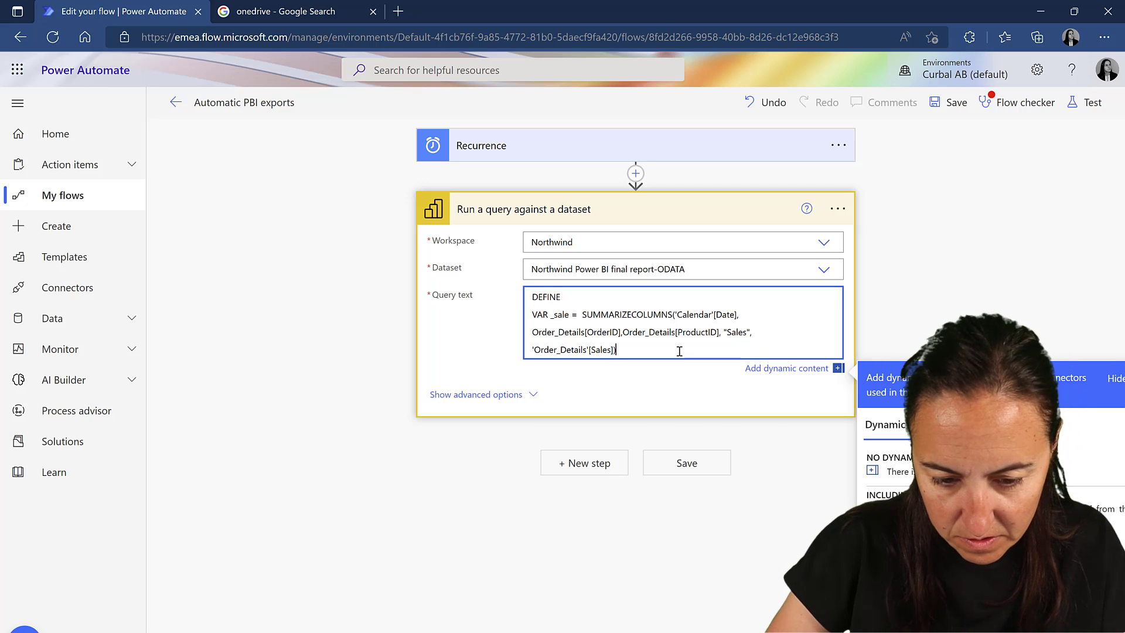
{"action": "key", "text": "Return"}
{"action": "type", "text": "EVALUATE"}
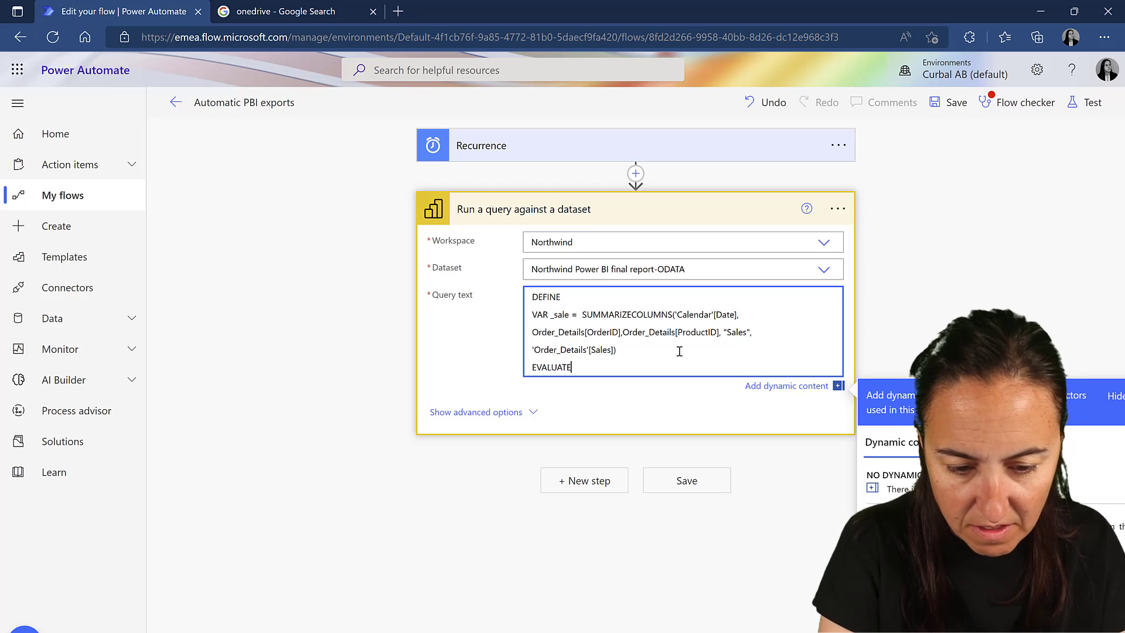
{"action": "key", "text": "Return"}
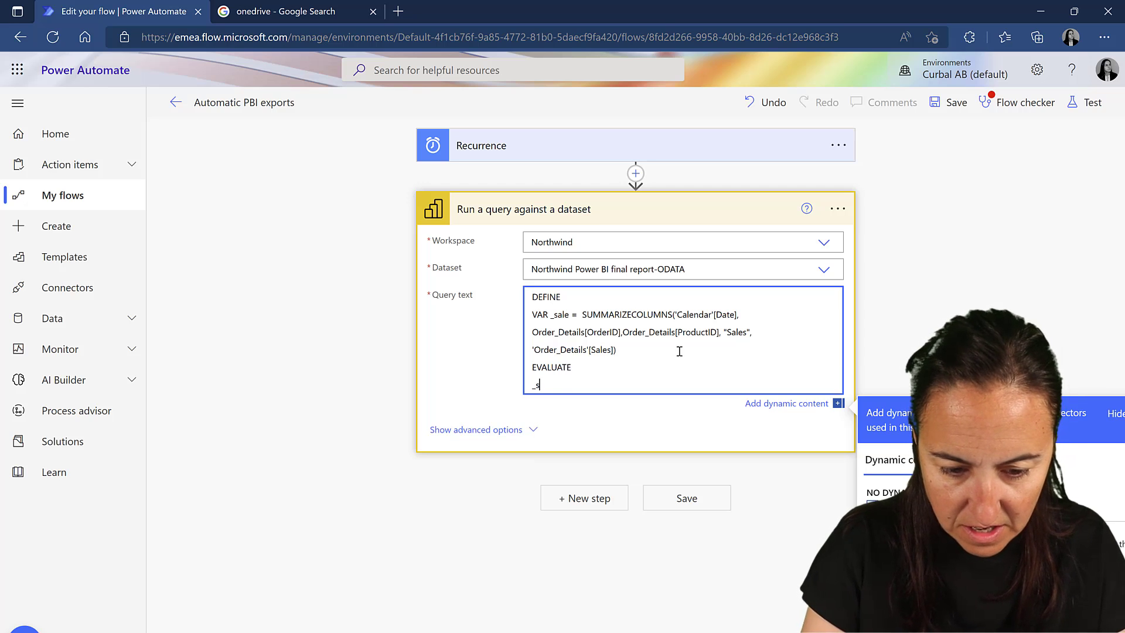
{"action": "type", "text": "_sale"}
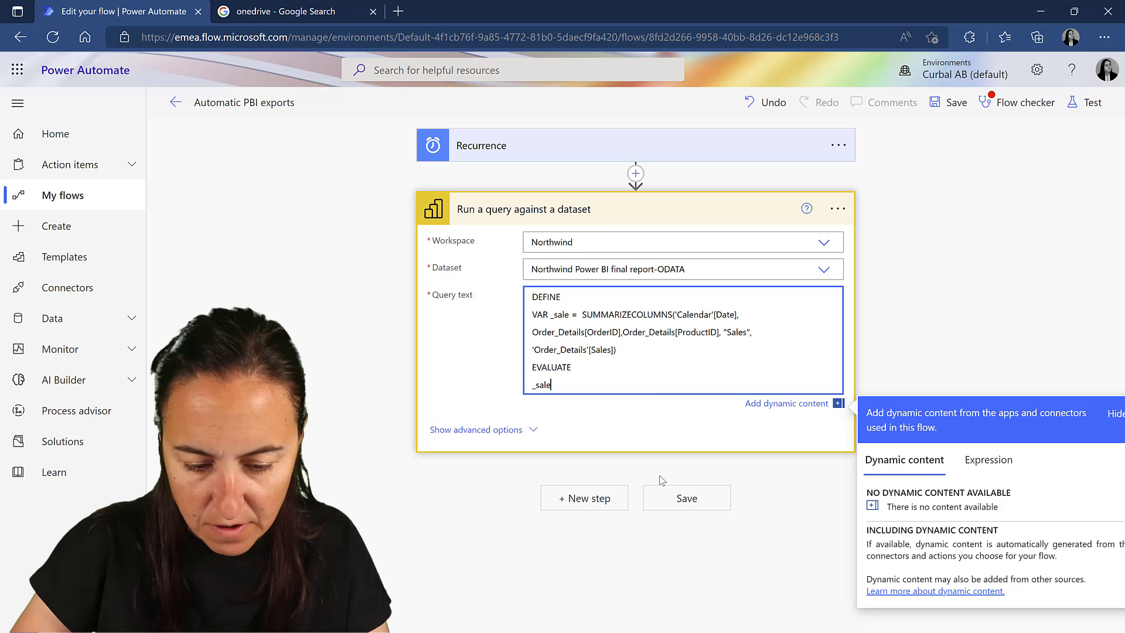
{"action": "left_click", "coordinate": [686, 498]}
Test the flow manually and inspect the query step's inputs and outputs in the run
{"action": "left_click", "coordinate": [1086, 104]}
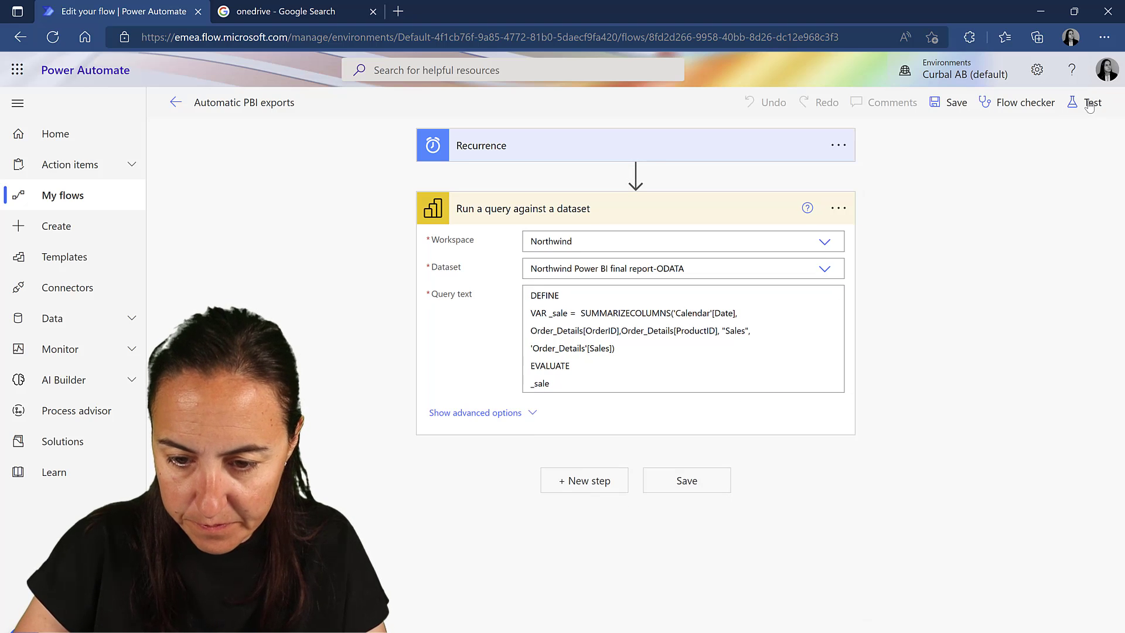
{"action": "left_click", "coordinate": [925, 138]}
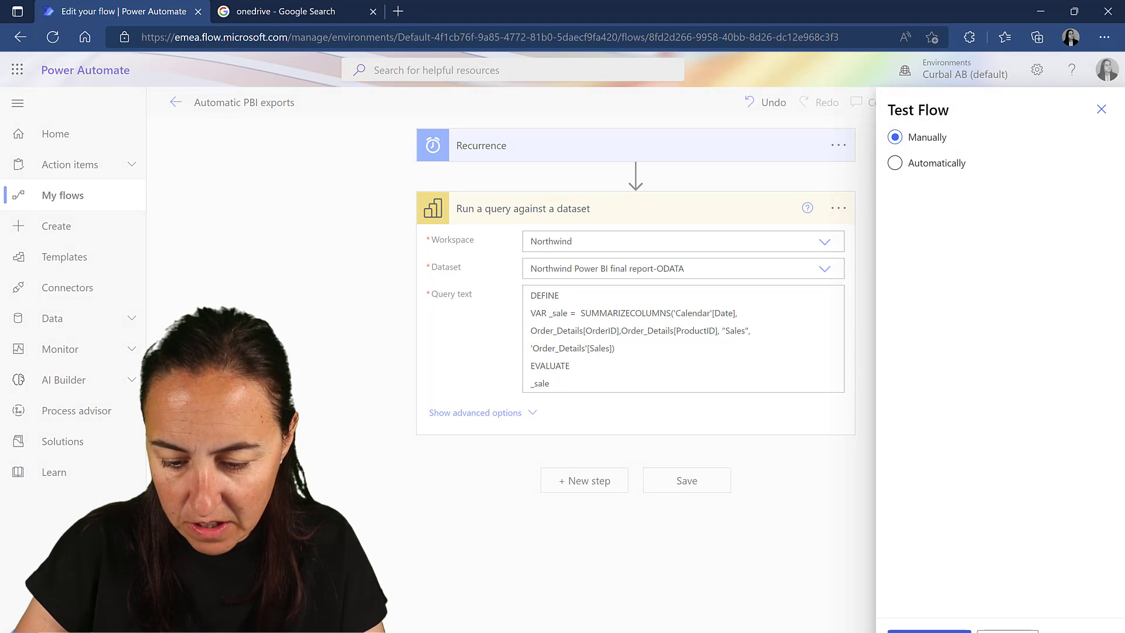
{"action": "left_click", "coordinate": [930, 631]}
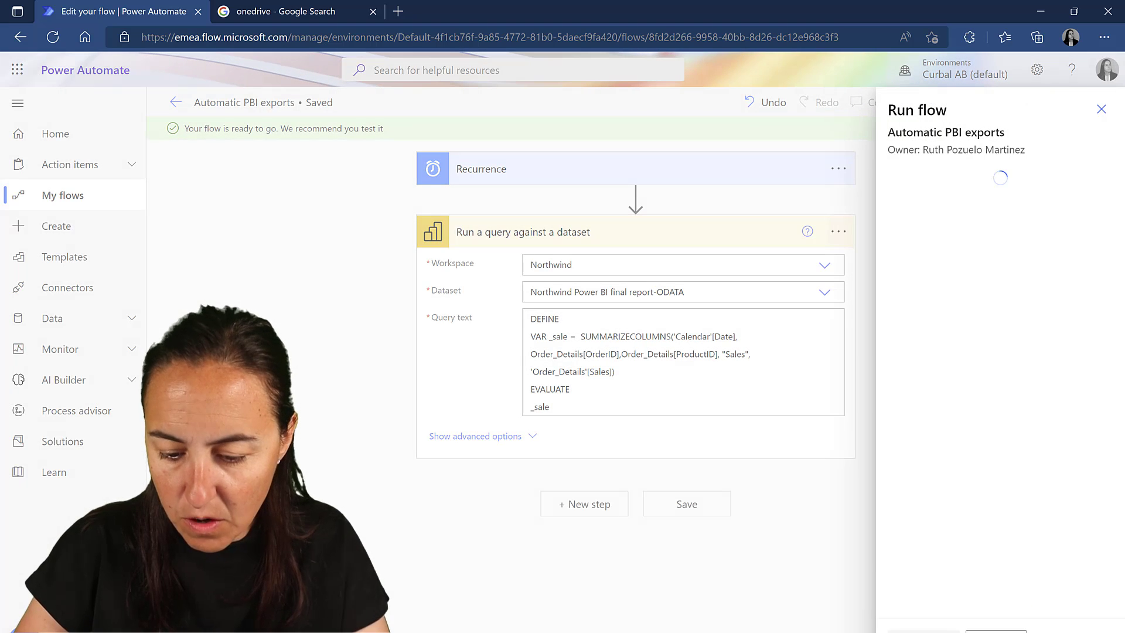
{"action": "left_click", "coordinate": [920, 628]}
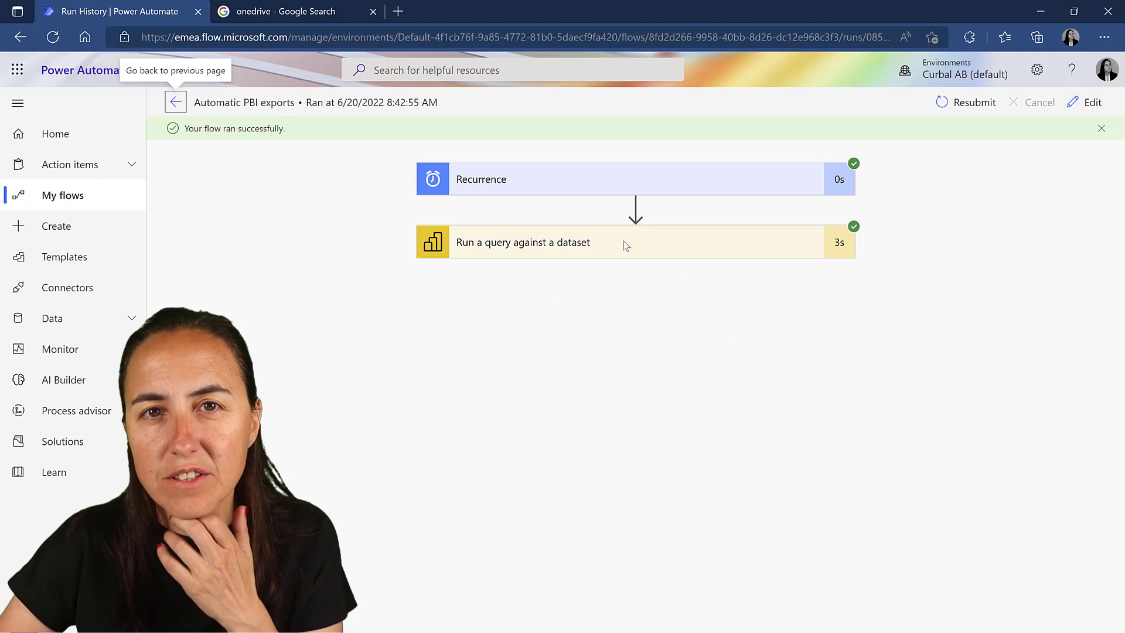
{"action": "left_click", "coordinate": [718, 258]}
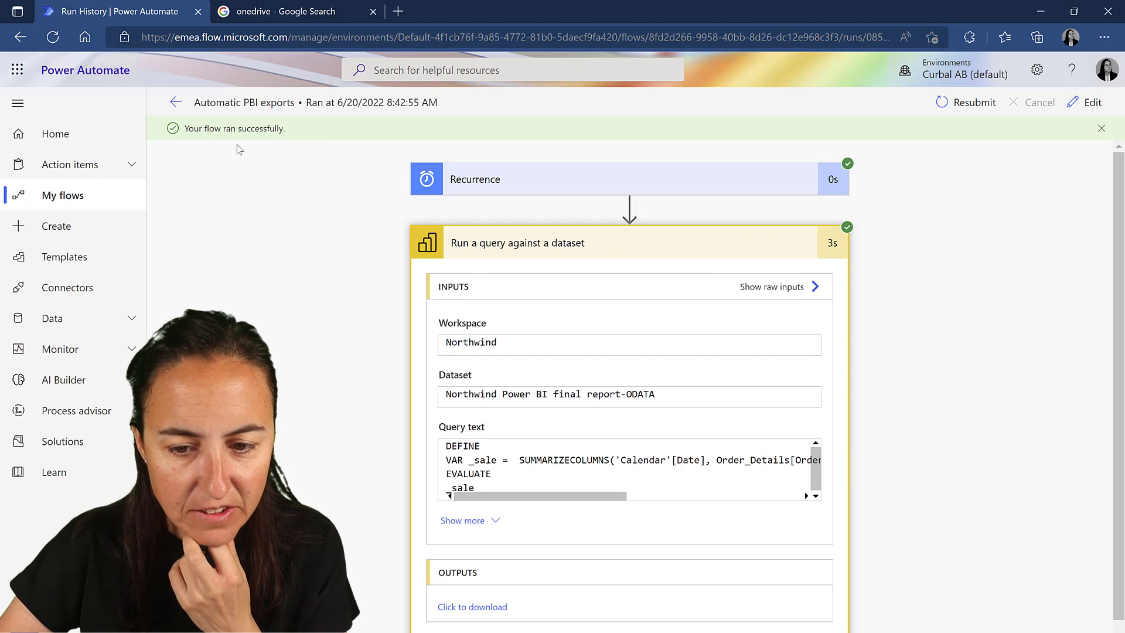
Add a Create CSV table step that uses the query's First table rows as its source
{"action": "left_click", "coordinate": [1092, 103]}
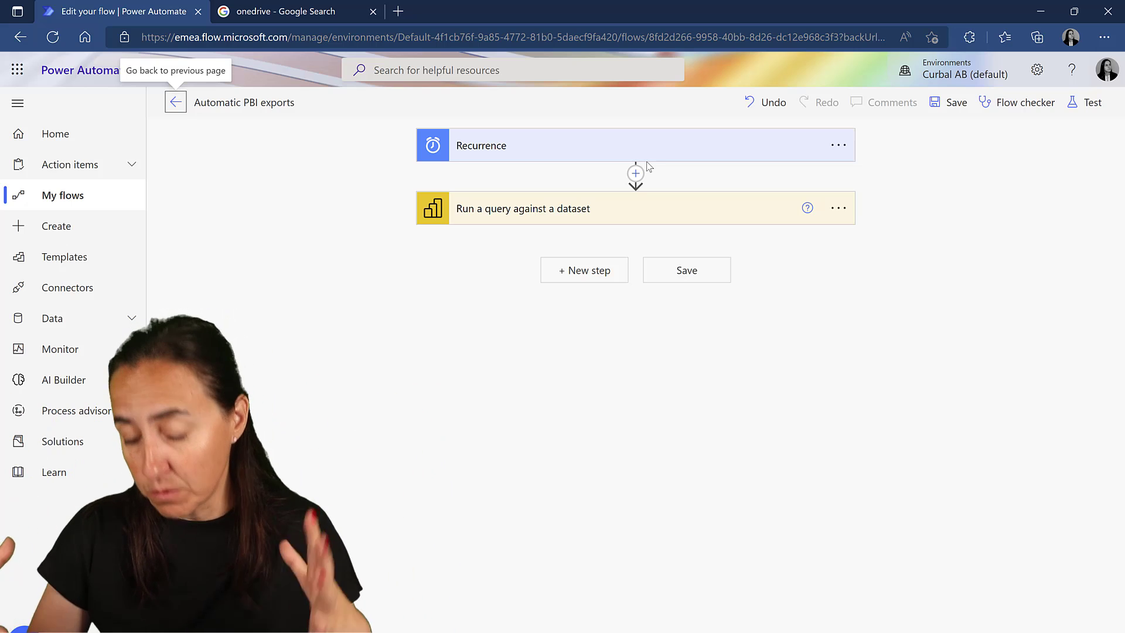
{"action": "left_click", "coordinate": [591, 286]}
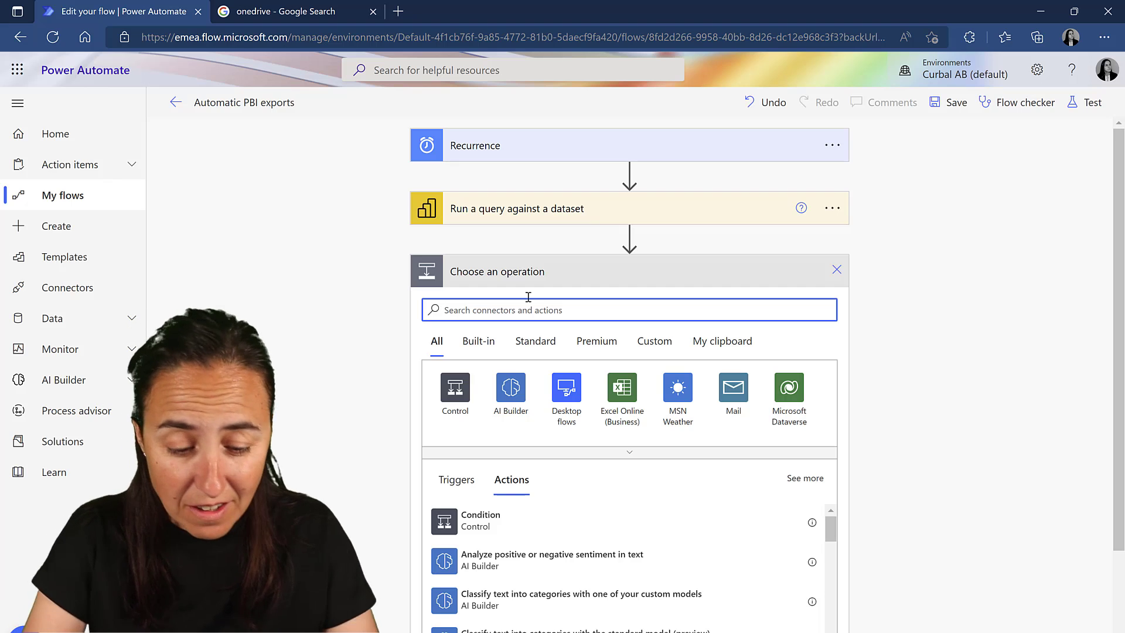
{"action": "type", "text": "csv"}
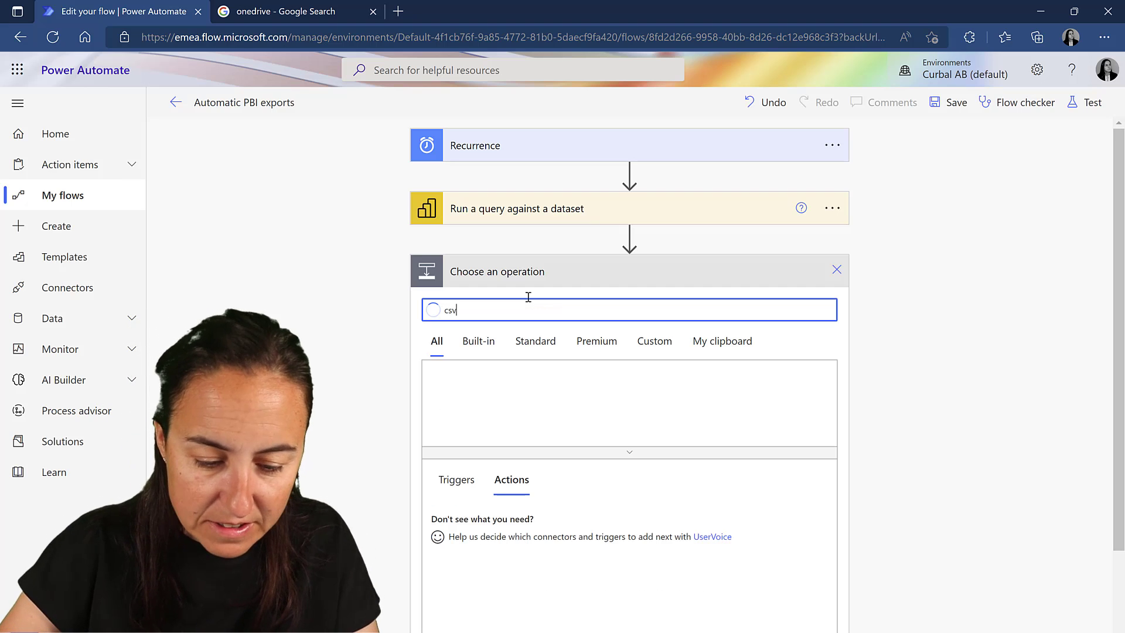
{"action": "left_click", "coordinate": [487, 572]}
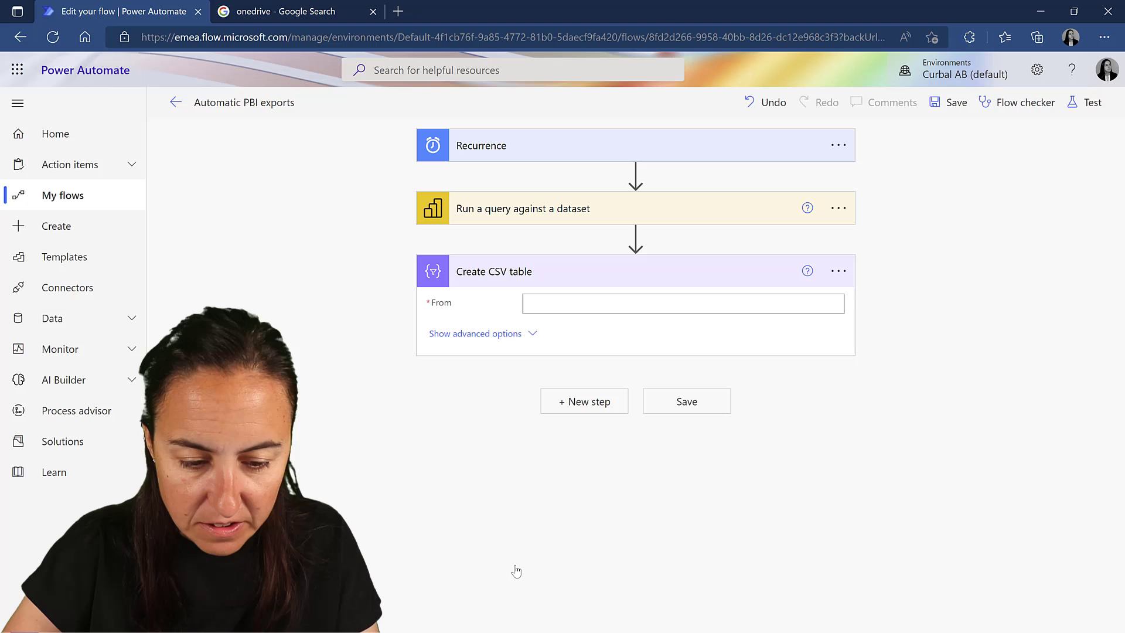
{"action": "left_click", "coordinate": [530, 302]}
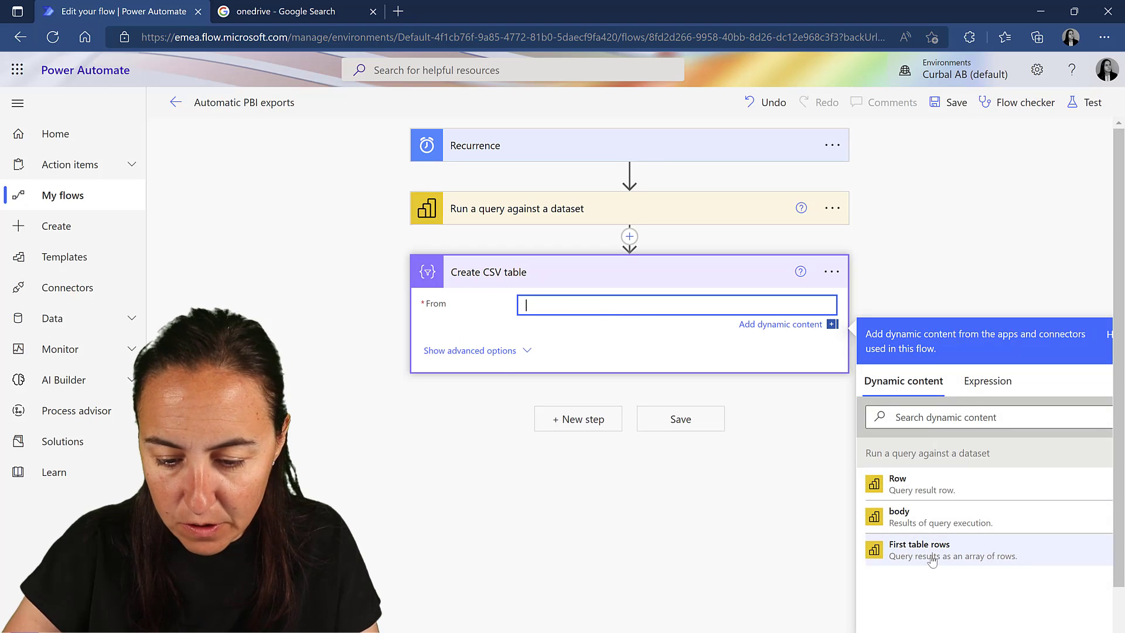
{"action": "left_click", "coordinate": [928, 556]}
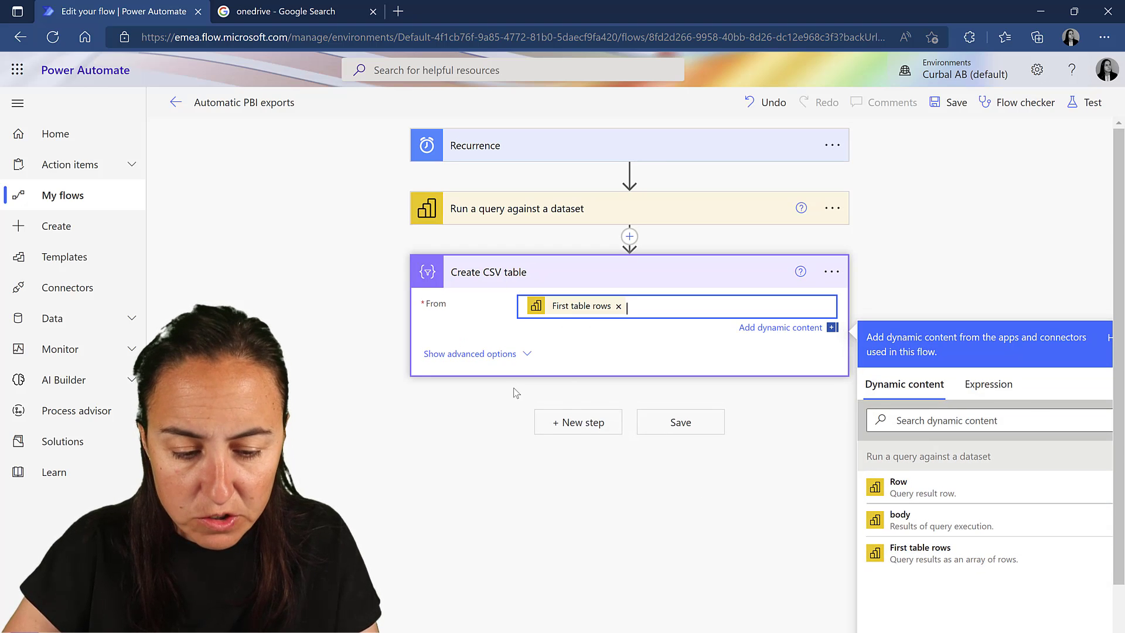
{"action": "left_click", "coordinate": [592, 428]}
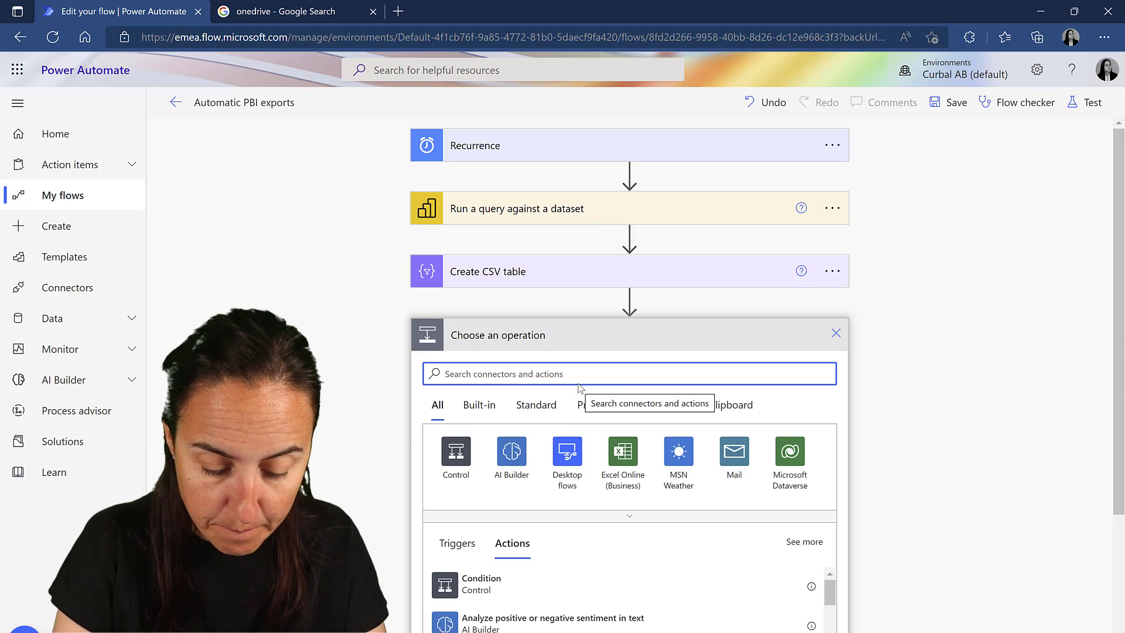
Add a OneDrive for Business Create file step with its folder set to /export
{"action": "type", "text": "crete a"}
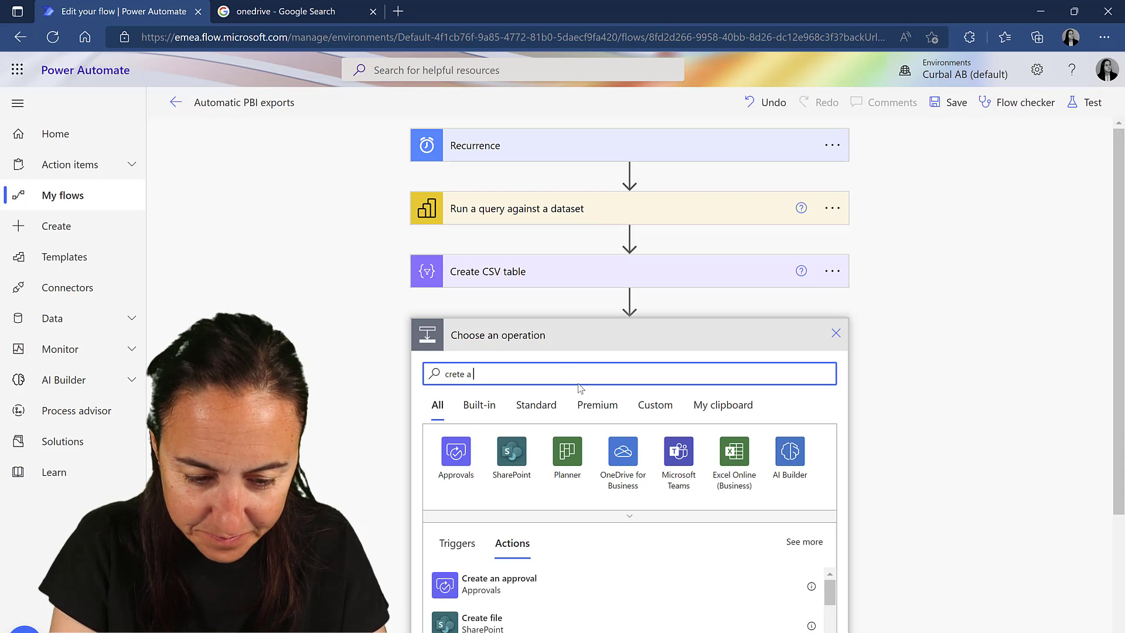
{"action": "scroll", "coordinate": [605, 387], "scroll_direction": "down", "scroll_amount": 5}
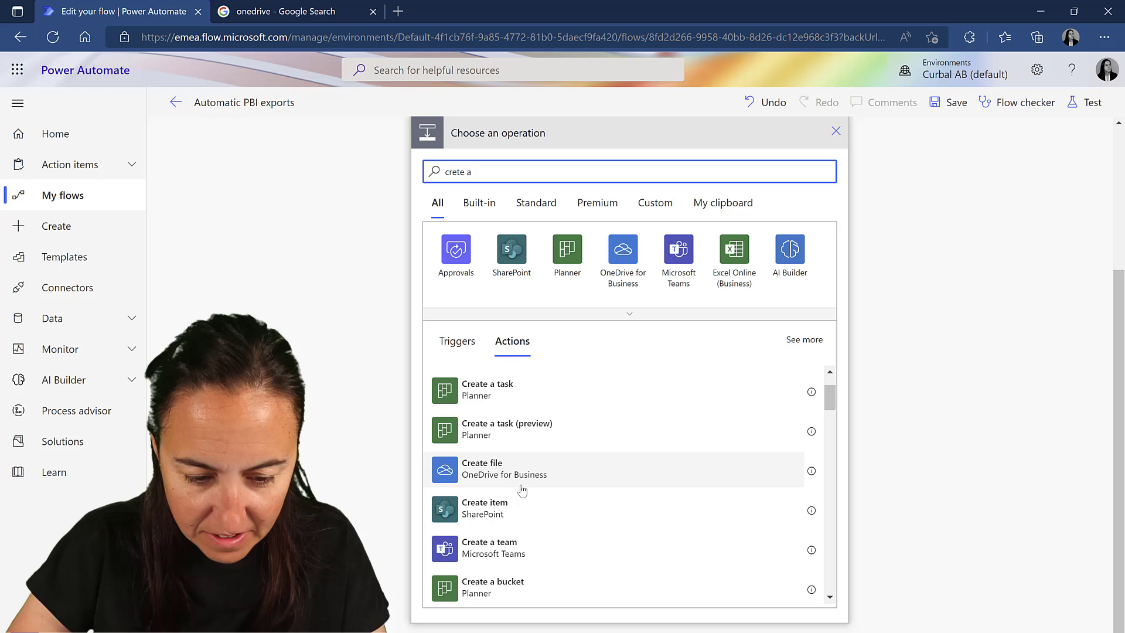
{"action": "left_click", "coordinate": [497, 479]}
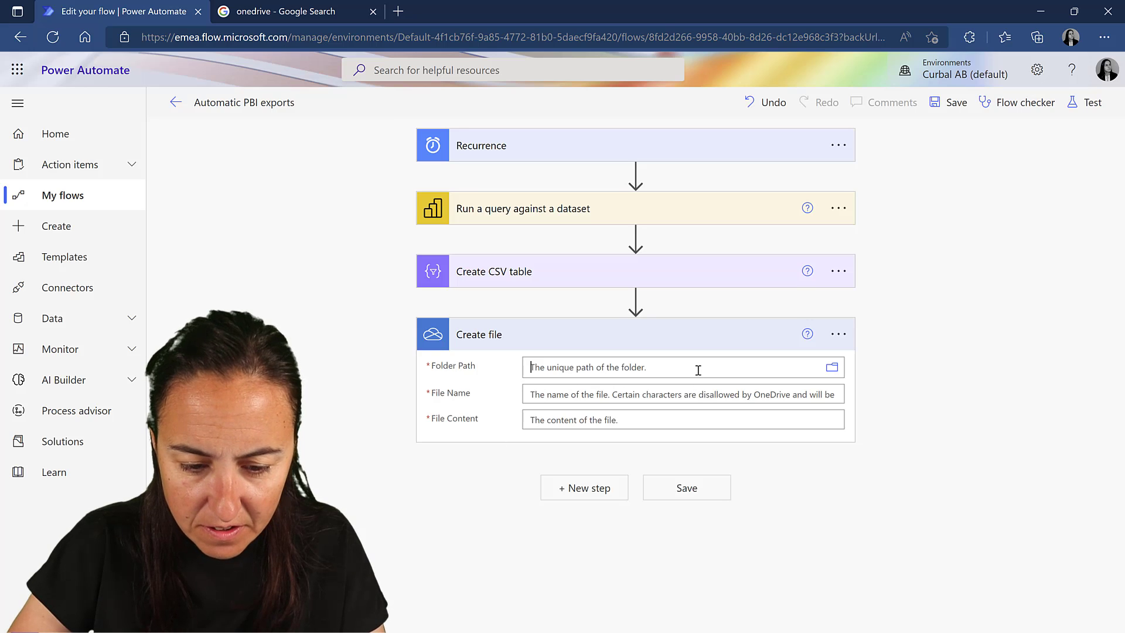
{"action": "left_click", "coordinate": [827, 372]}
{"action": "left_click", "coordinate": [1058, 409]}
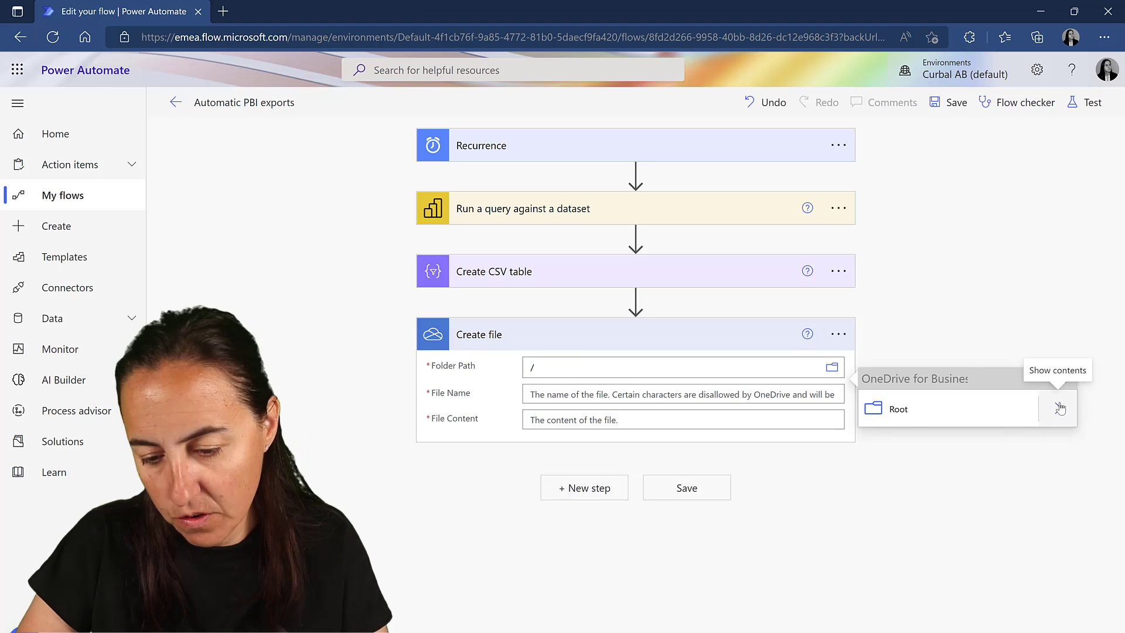
{"action": "scroll", "coordinate": [961, 234], "scroll_direction": "down", "scroll_amount": 1}
{"action": "left_click", "coordinate": [891, 333]}
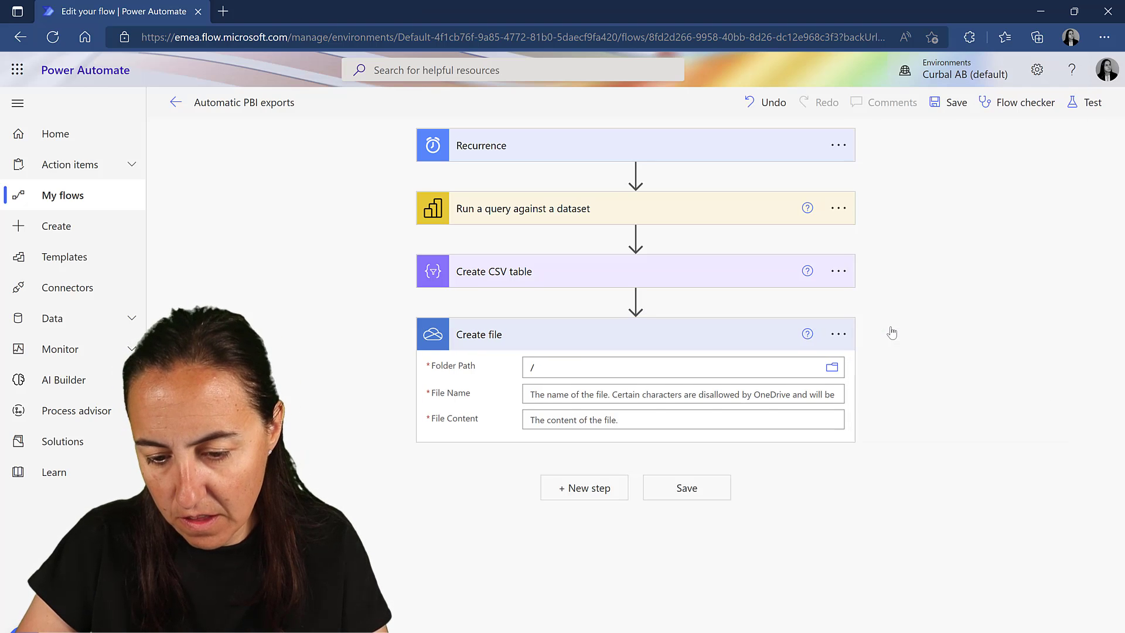
Set the file name to the utcNow() expression followed by _sales.csv
{"action": "left_click", "coordinate": [619, 408]}
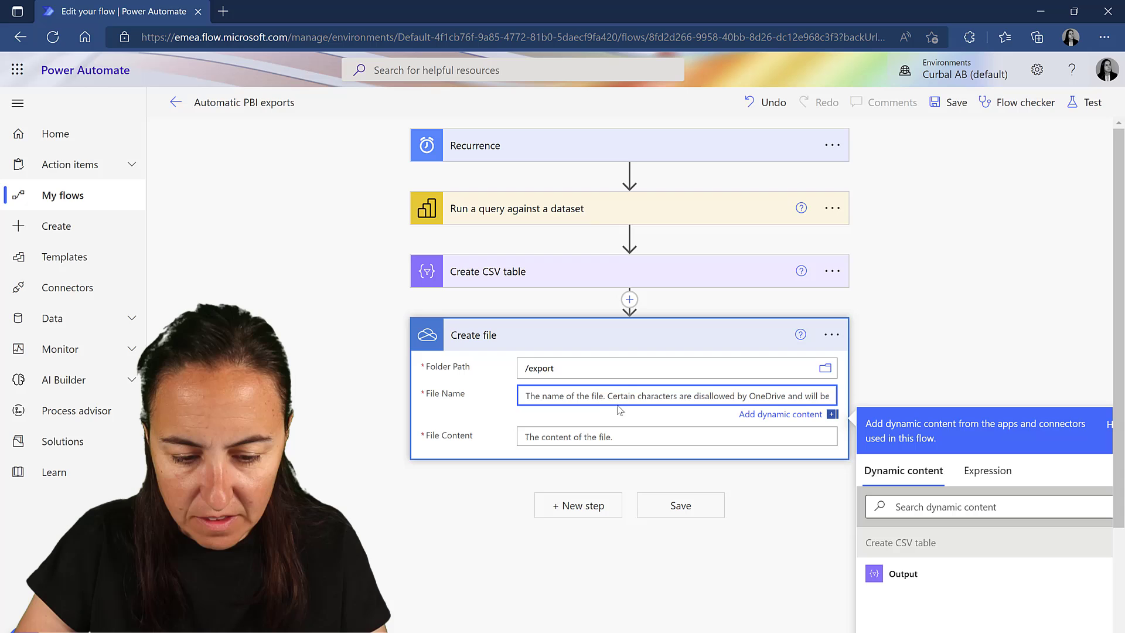
{"action": "left_click", "coordinate": [987, 471]}
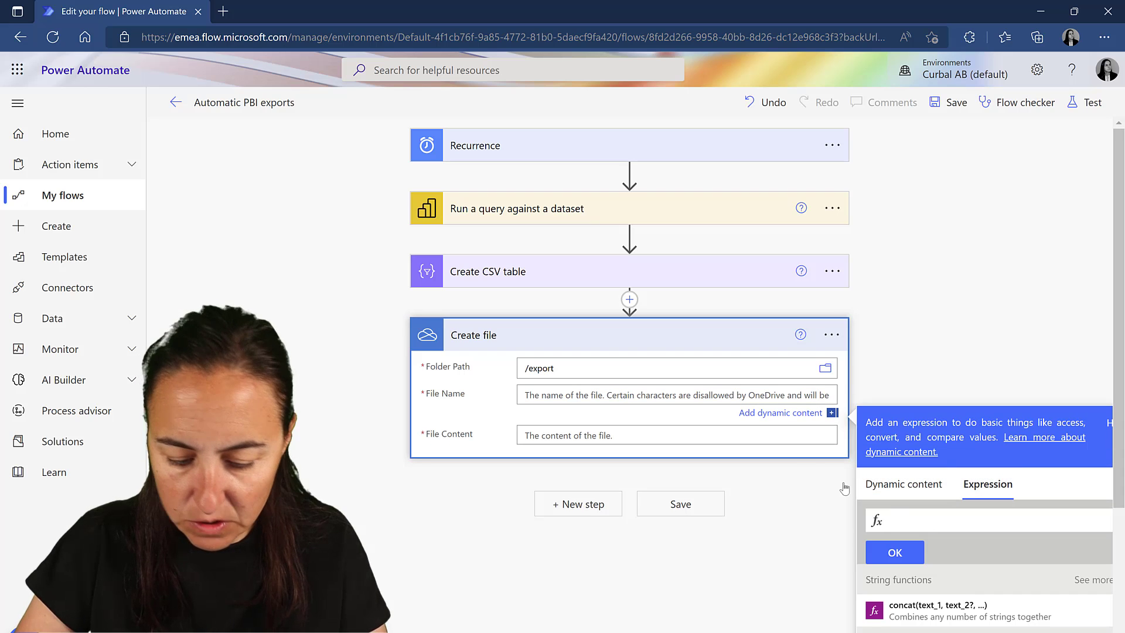
{"action": "type", "text": "utc"}
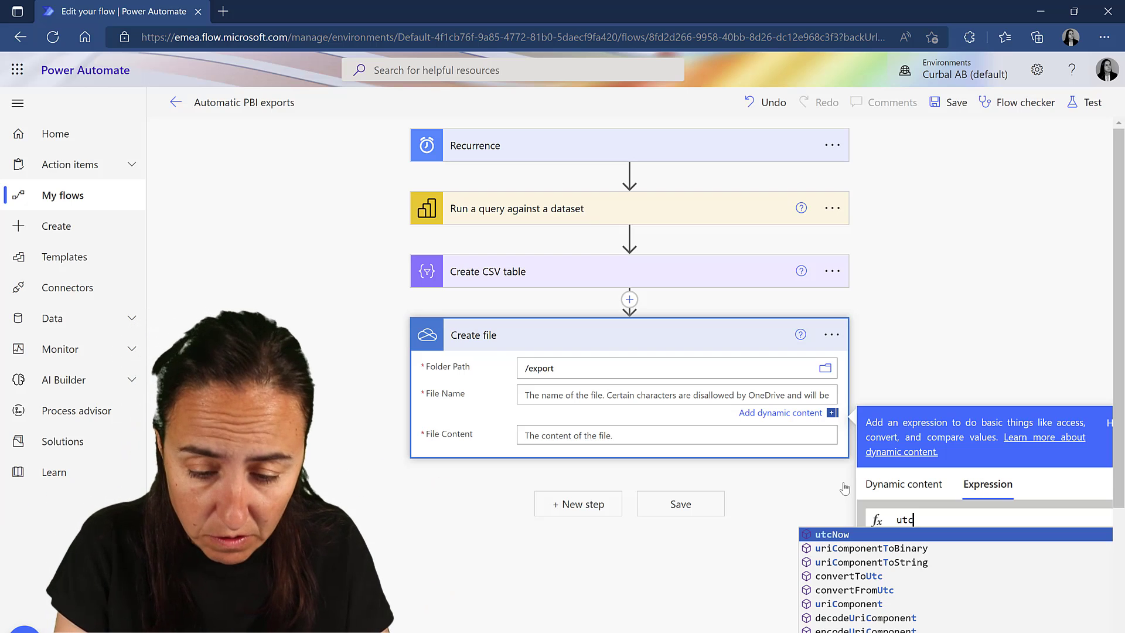
{"action": "type", "text": "No"}
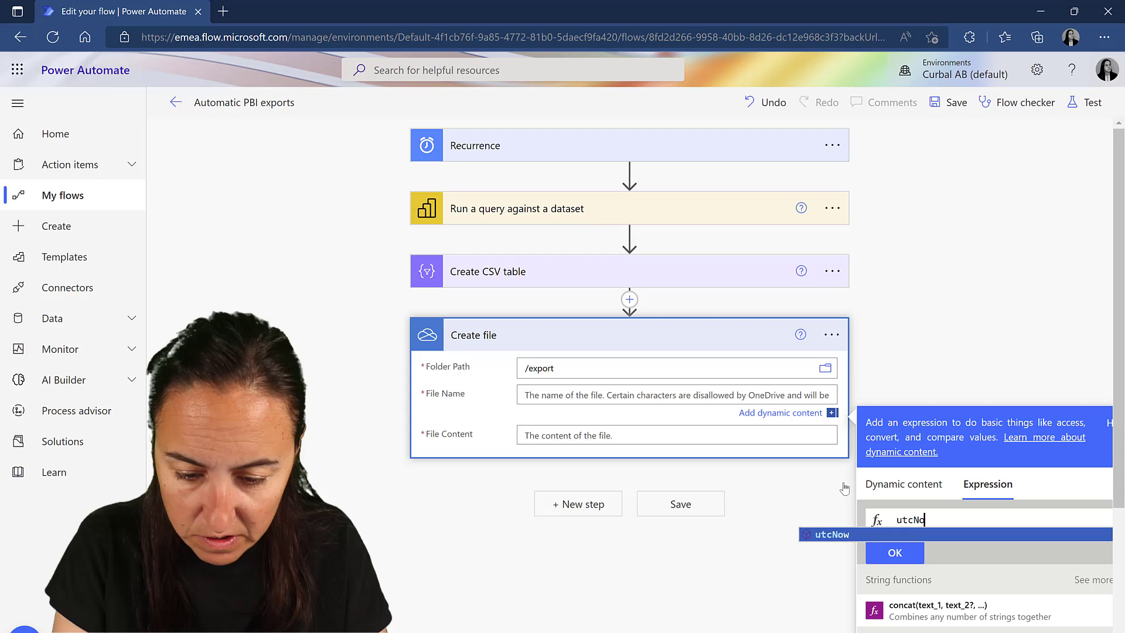
{"action": "type", "text": "w()"}
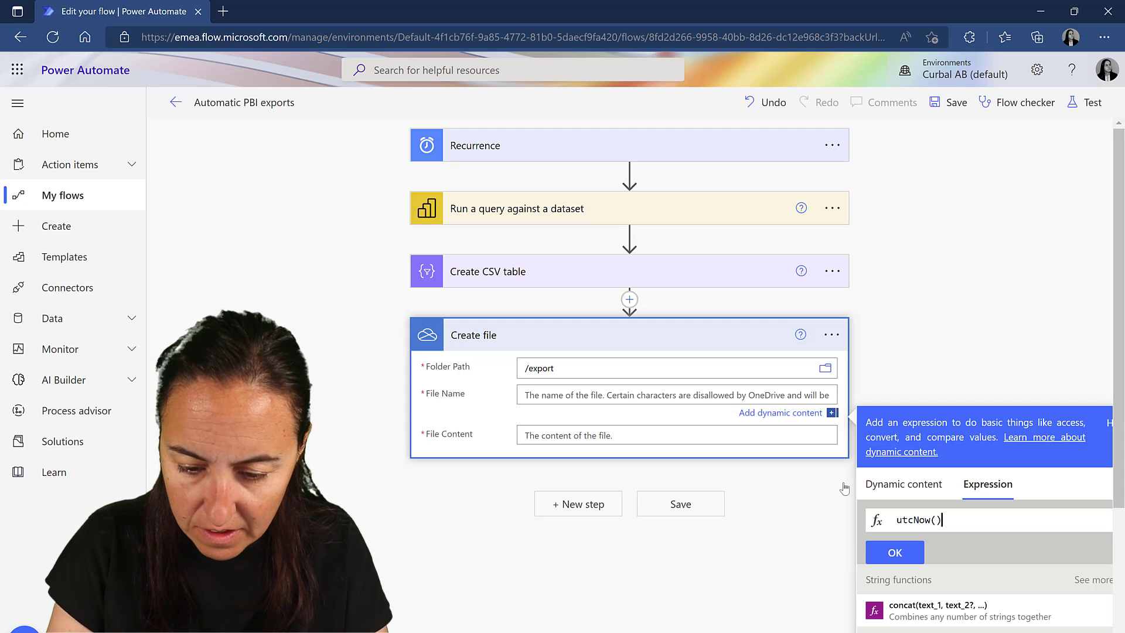
{"action": "left_click", "coordinate": [887, 552]}
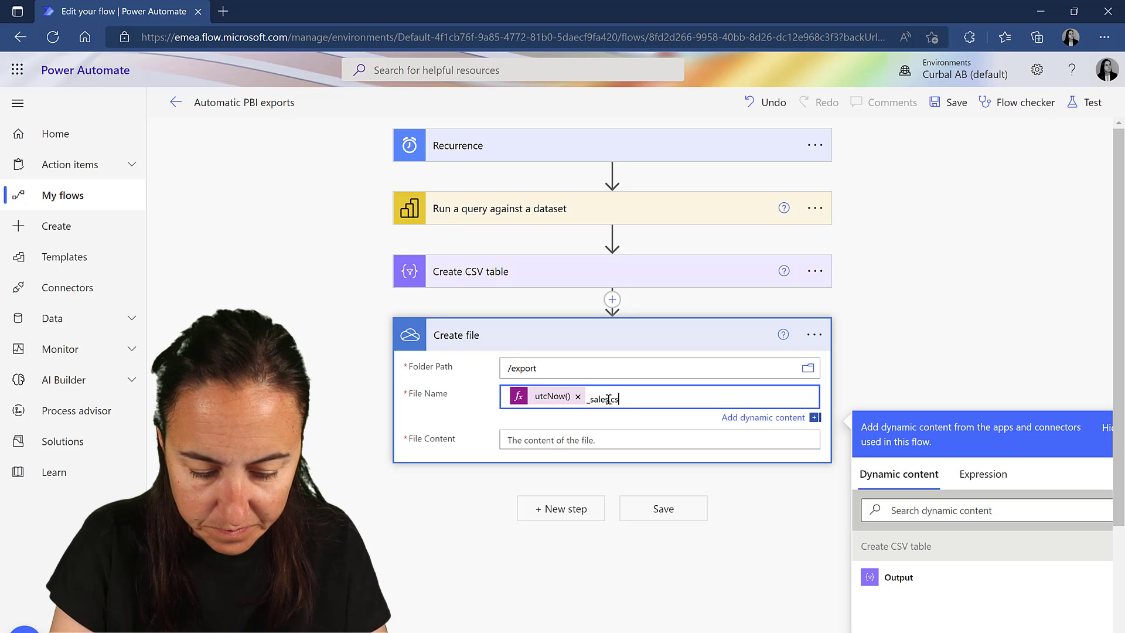
Fill the file content with the CSV table Output and save the flow
{"action": "left_click", "coordinate": [575, 441]}
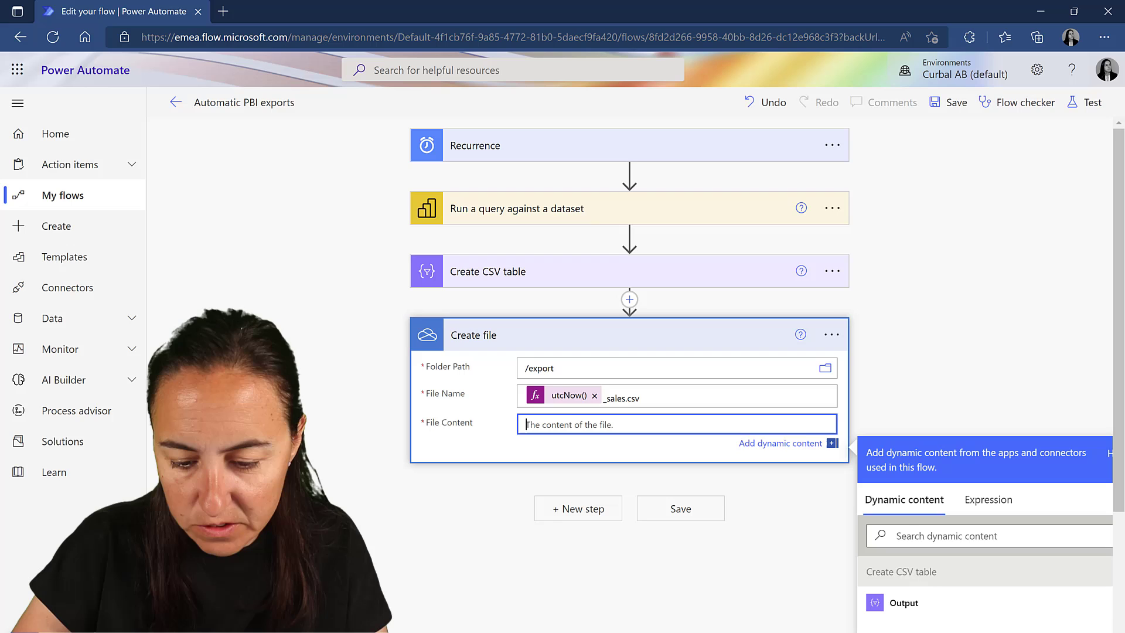
{"action": "left_click", "coordinate": [920, 606]}
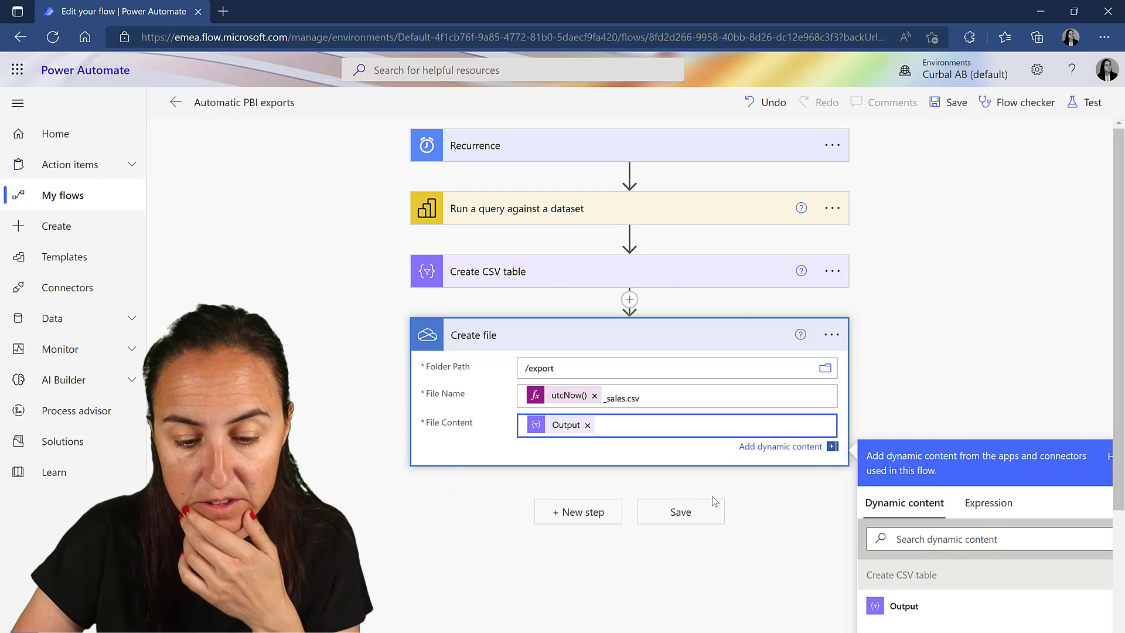
{"action": "left_click", "coordinate": [701, 511]}
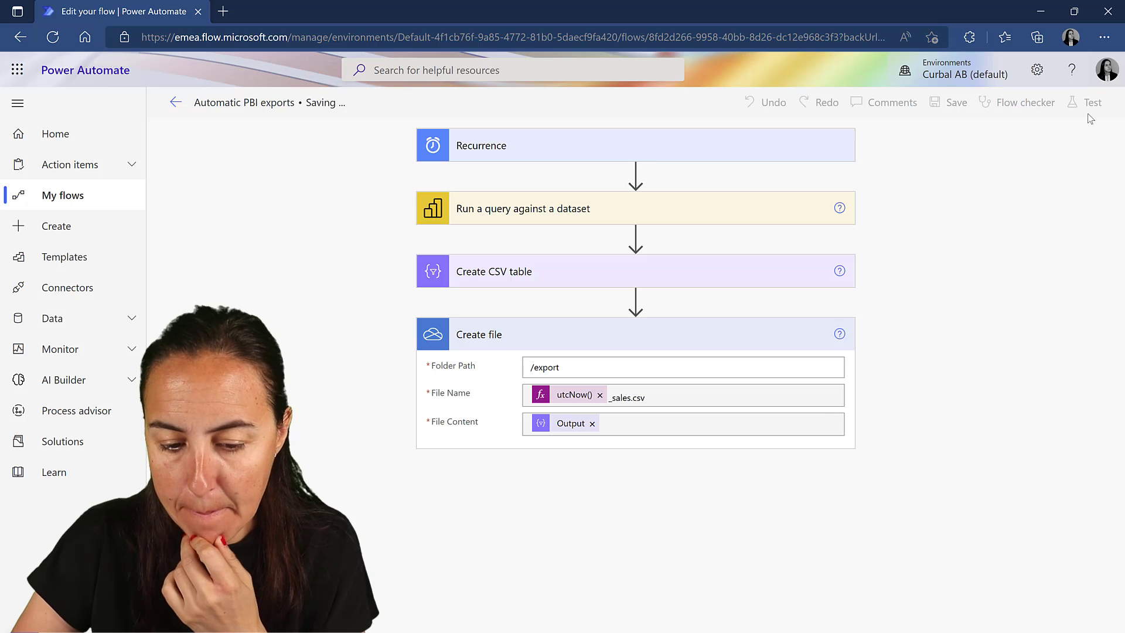
Run a manual test of the flow and check the Create file step's inputs
{"action": "left_click", "coordinate": [1093, 104]}
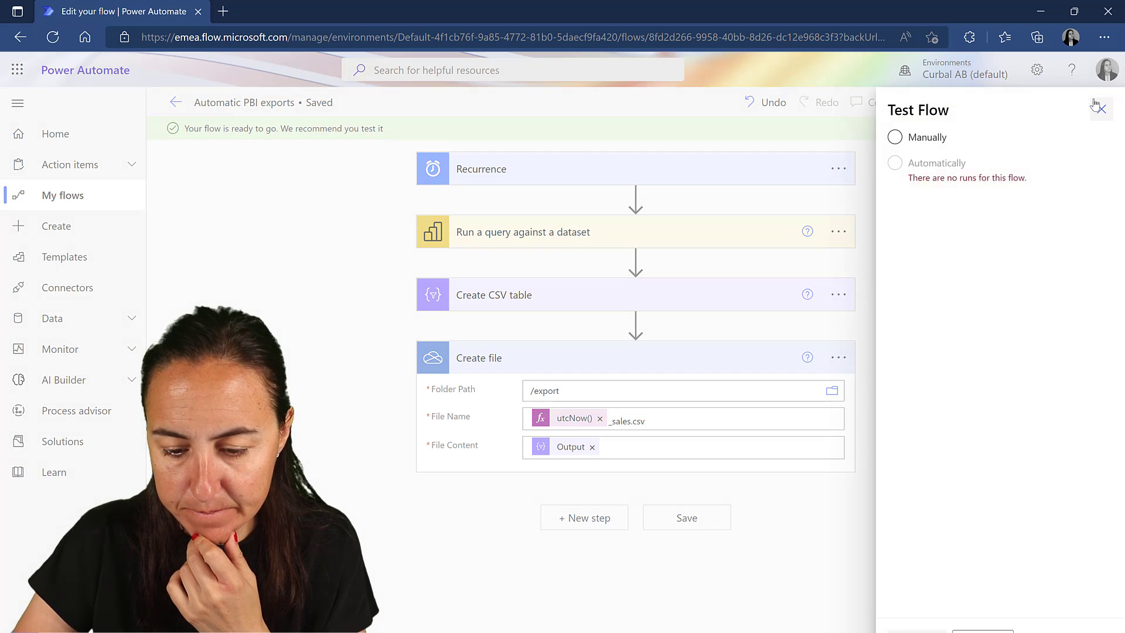
{"action": "left_click", "coordinate": [907, 137]}
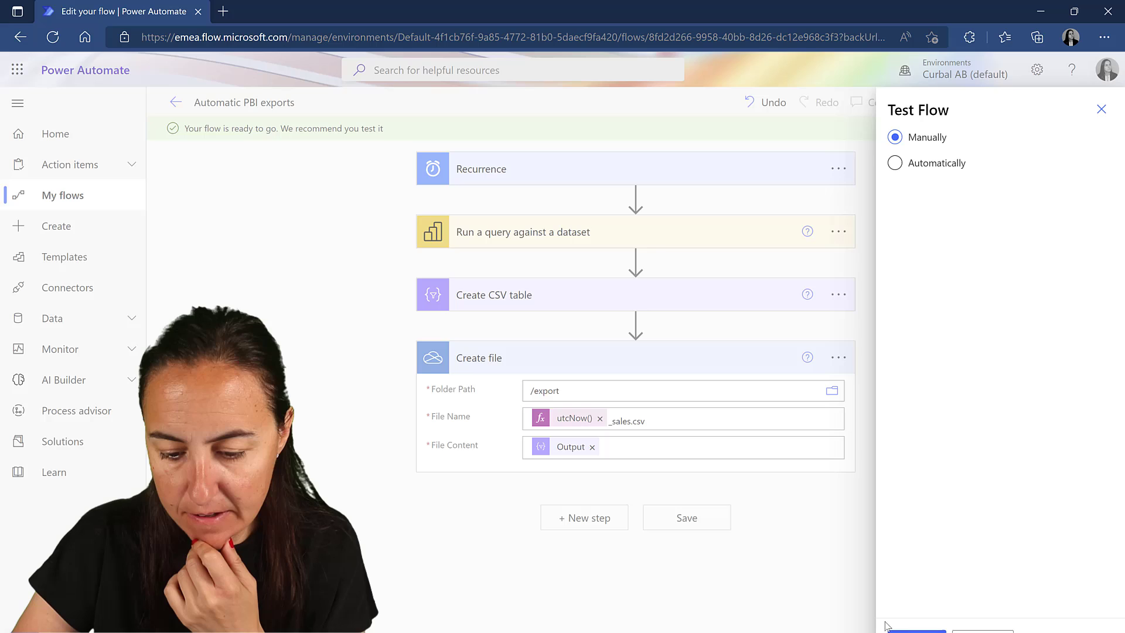
{"action": "left_click", "coordinate": [917, 630]}
{"action": "left_click", "coordinate": [917, 631]}
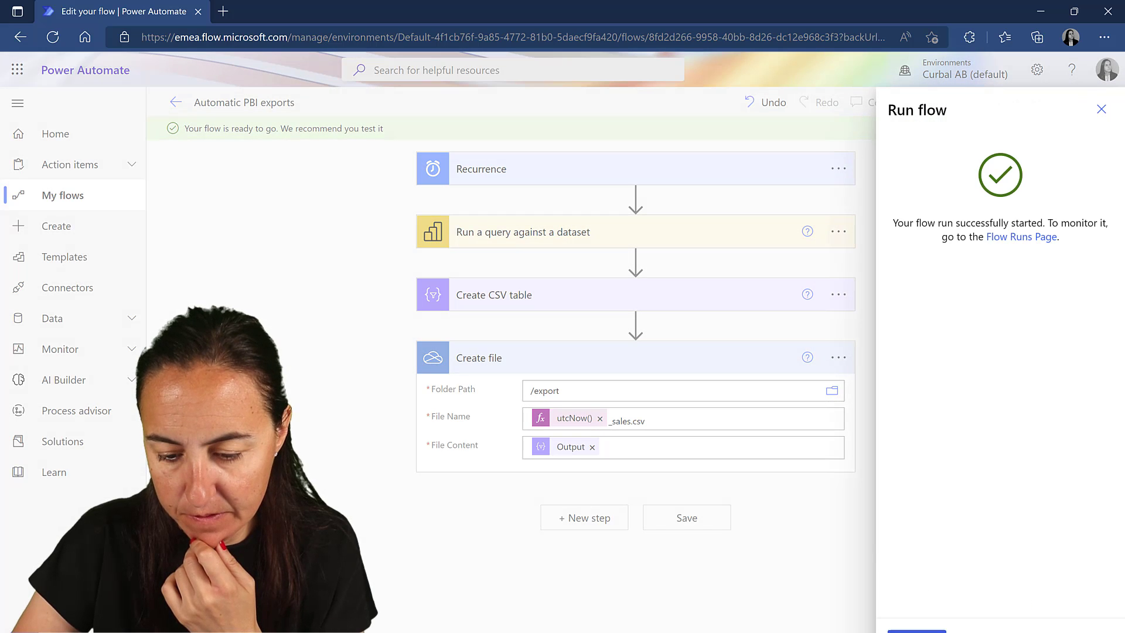
{"action": "left_click", "coordinate": [917, 630]}
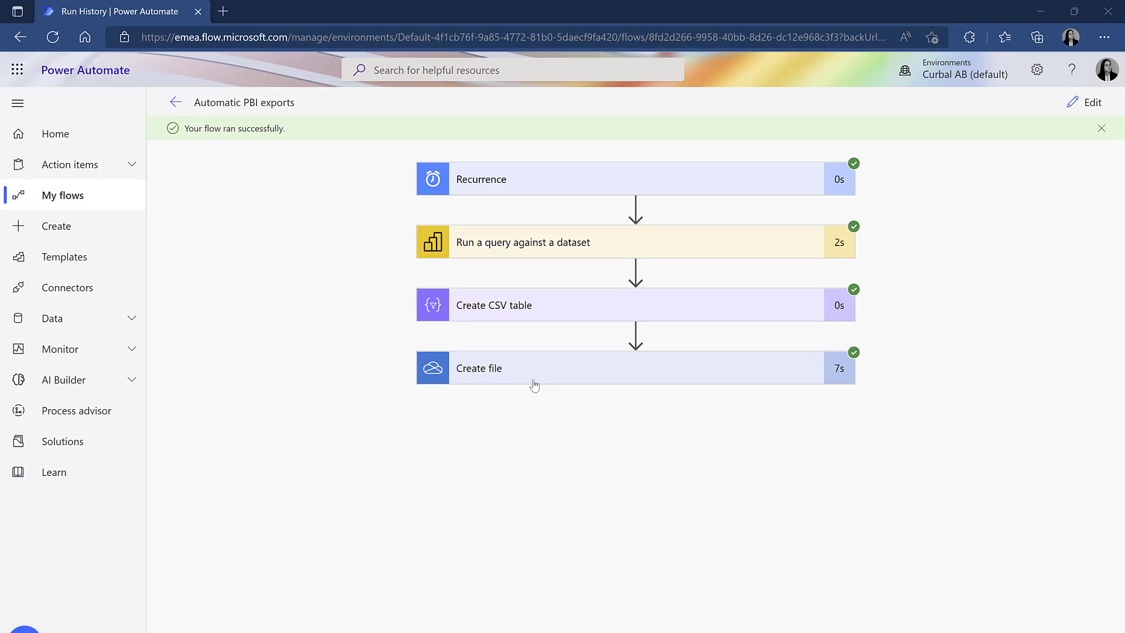
{"action": "left_click", "coordinate": [536, 380]}
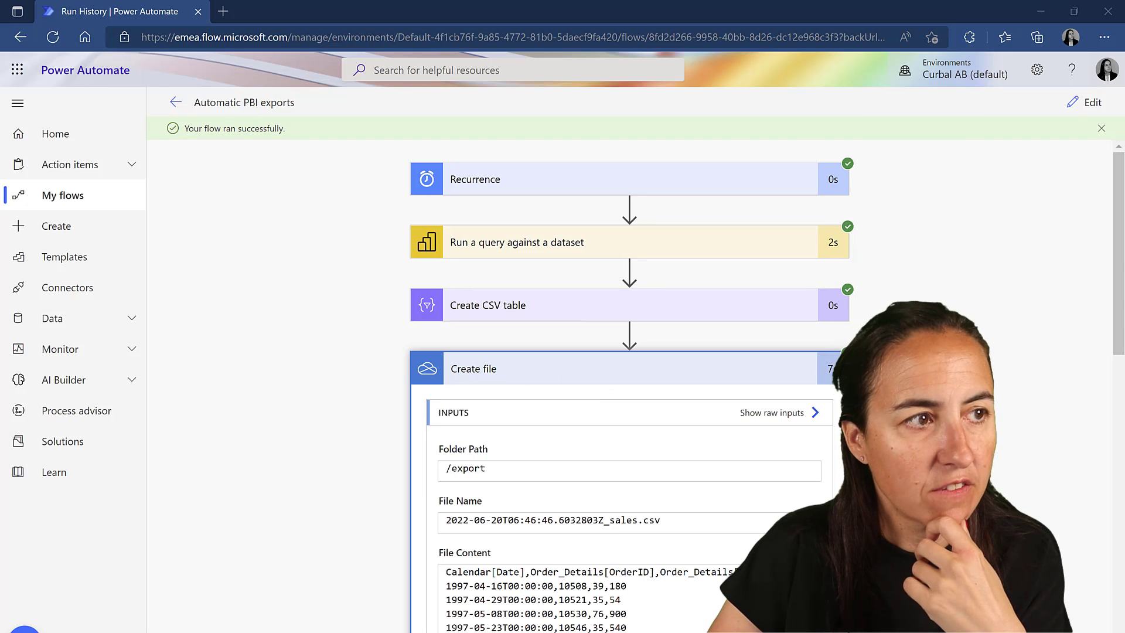
Open the new timestamped sales CSV from the OneDrive export folder in Excel
{"action": "key", "text": "alt+Tab"}
{"action": "key", "text": "alt+Tab"}
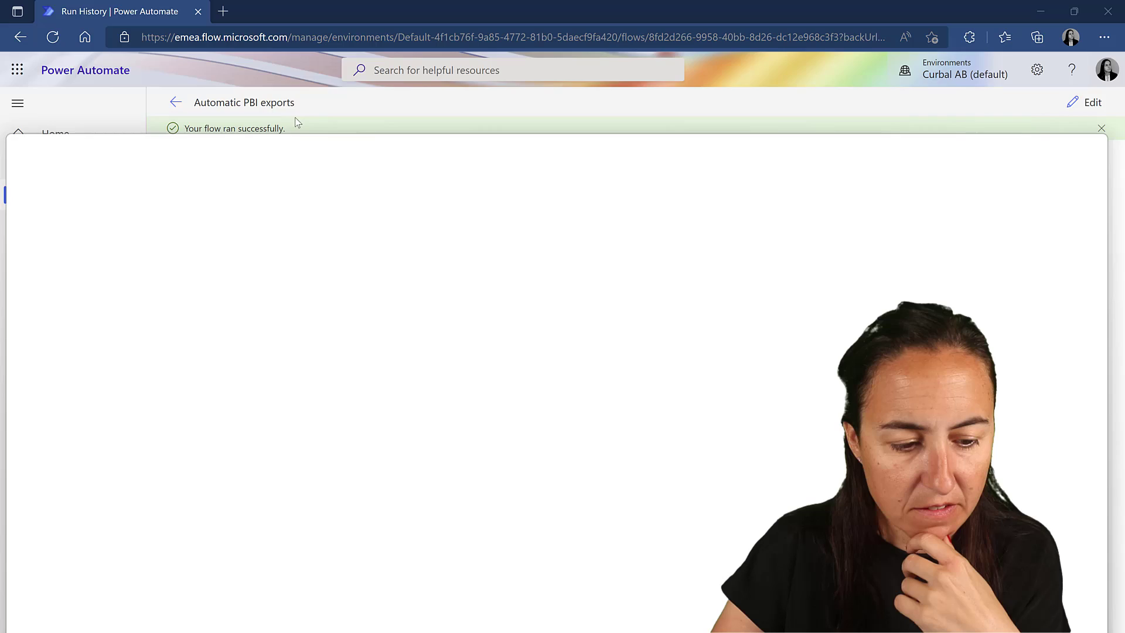
{"action": "left_click_drag", "start_coordinate": [277, 8], "coordinate": [279, 11]}
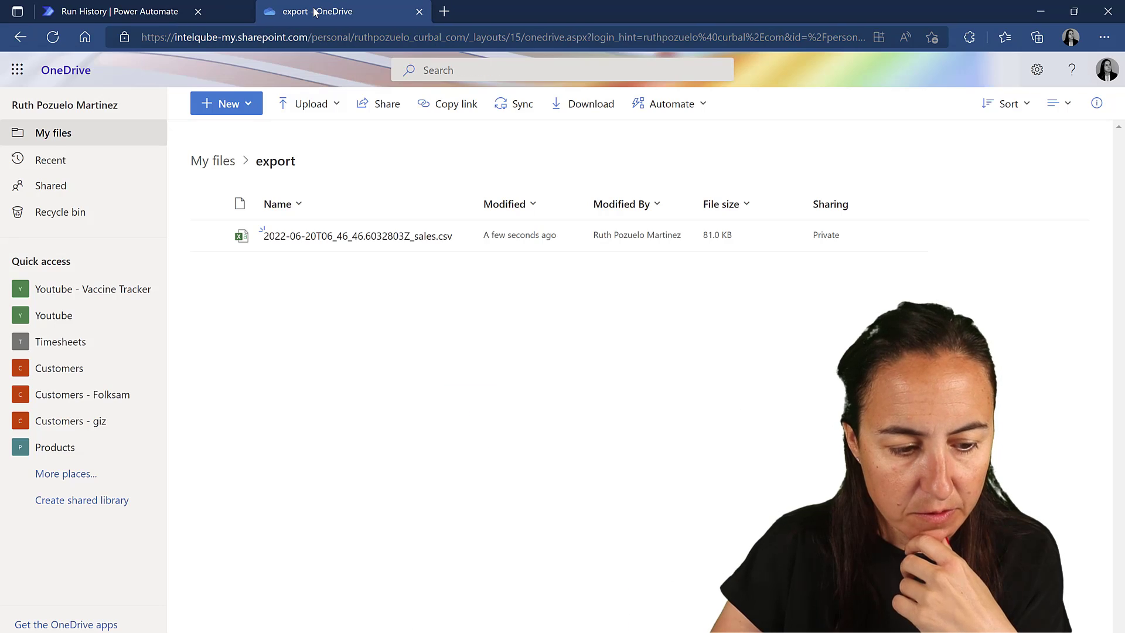
{"action": "left_click", "coordinate": [354, 241]}
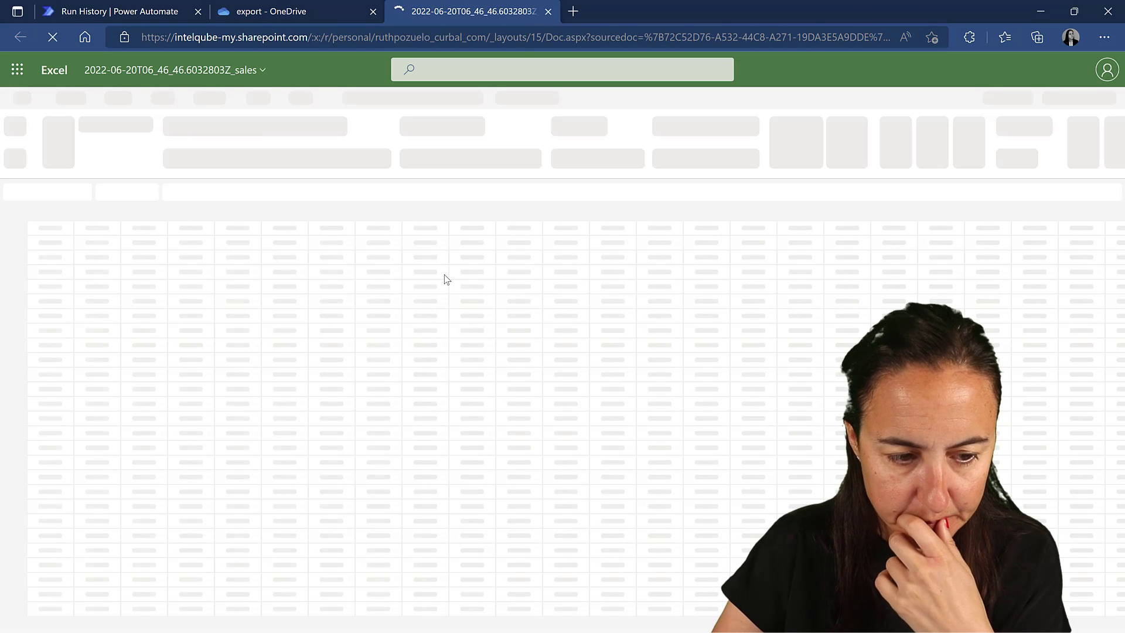